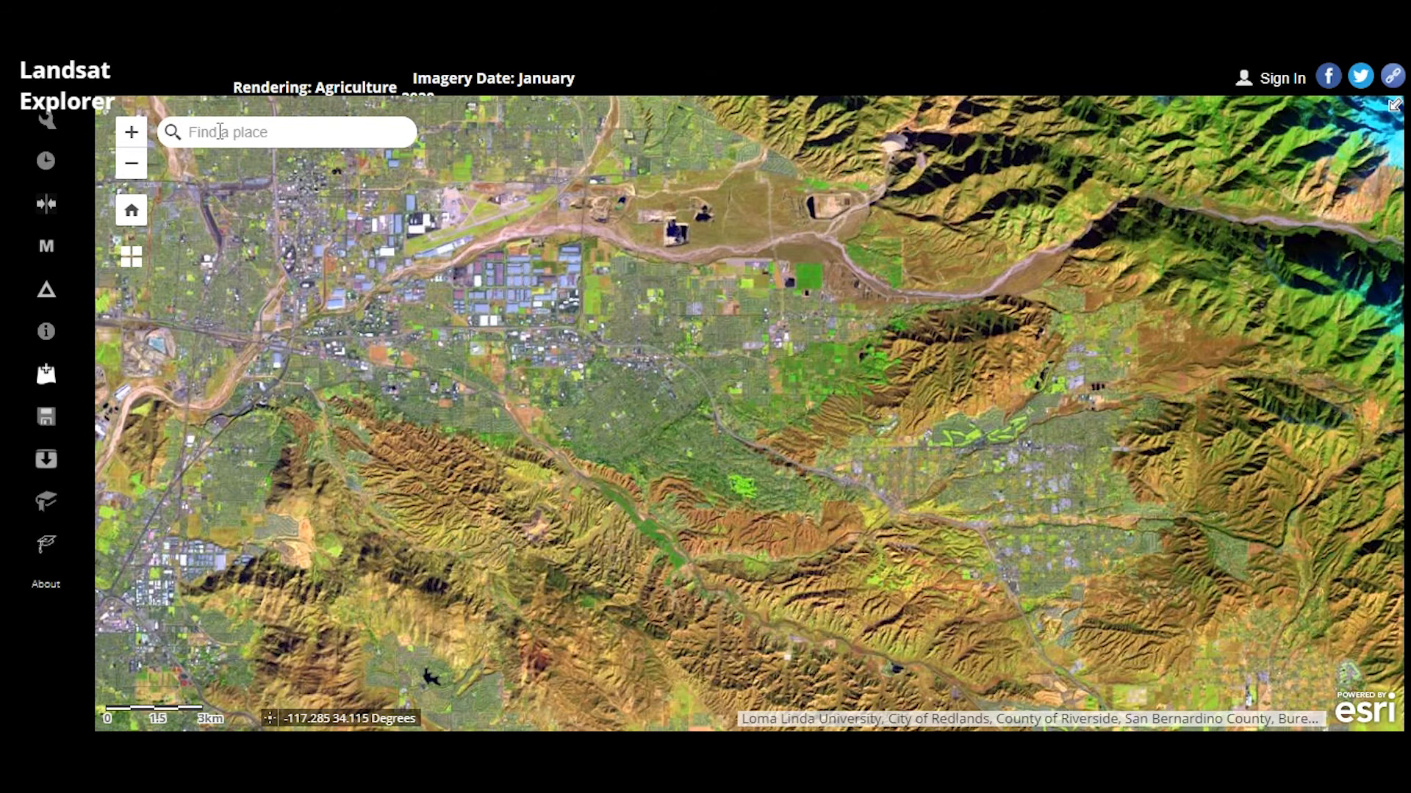
- Search for "old harbour", go to Old Harbour Bay, St Catherine, and dismiss the search result popup
text(old harbour)
click(245, 220)
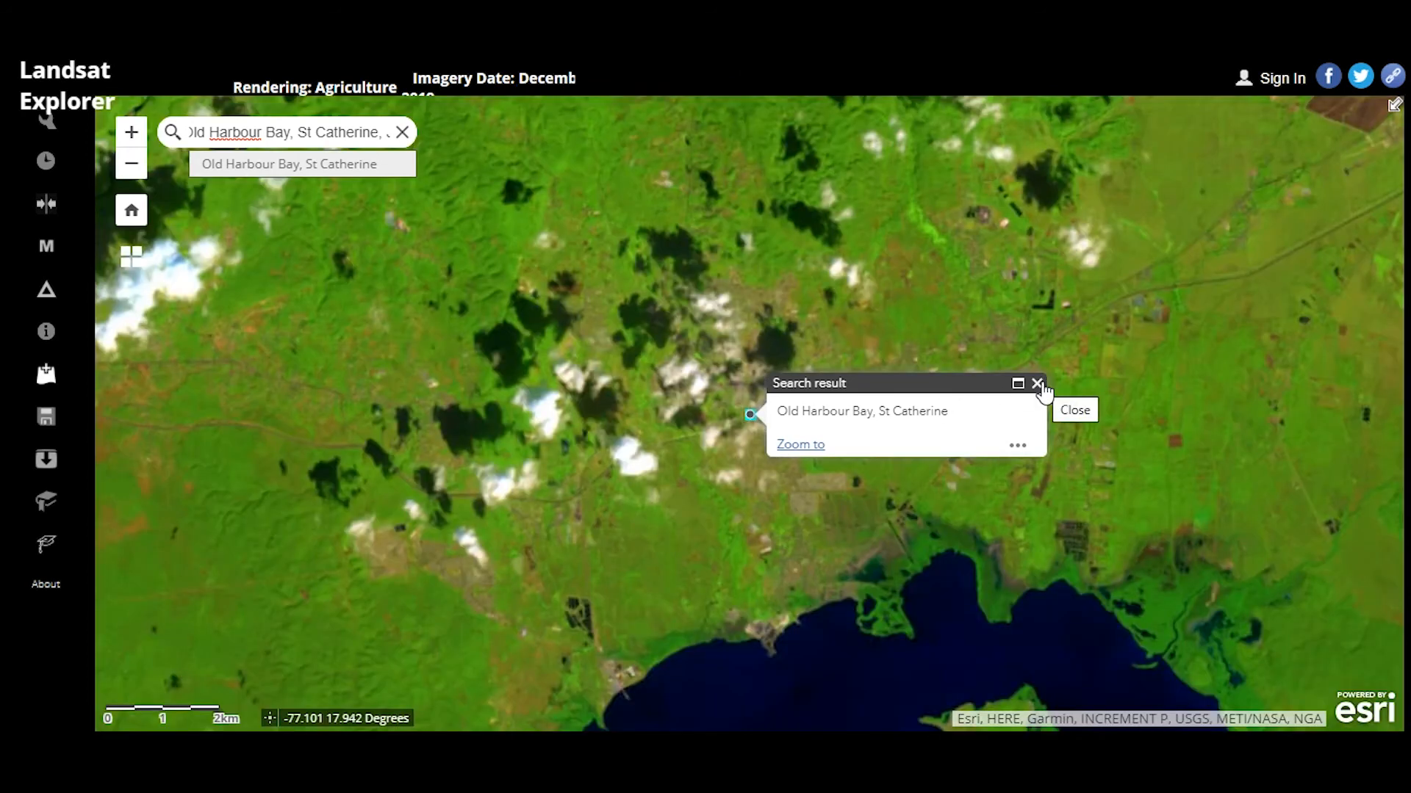
click(1039, 385)
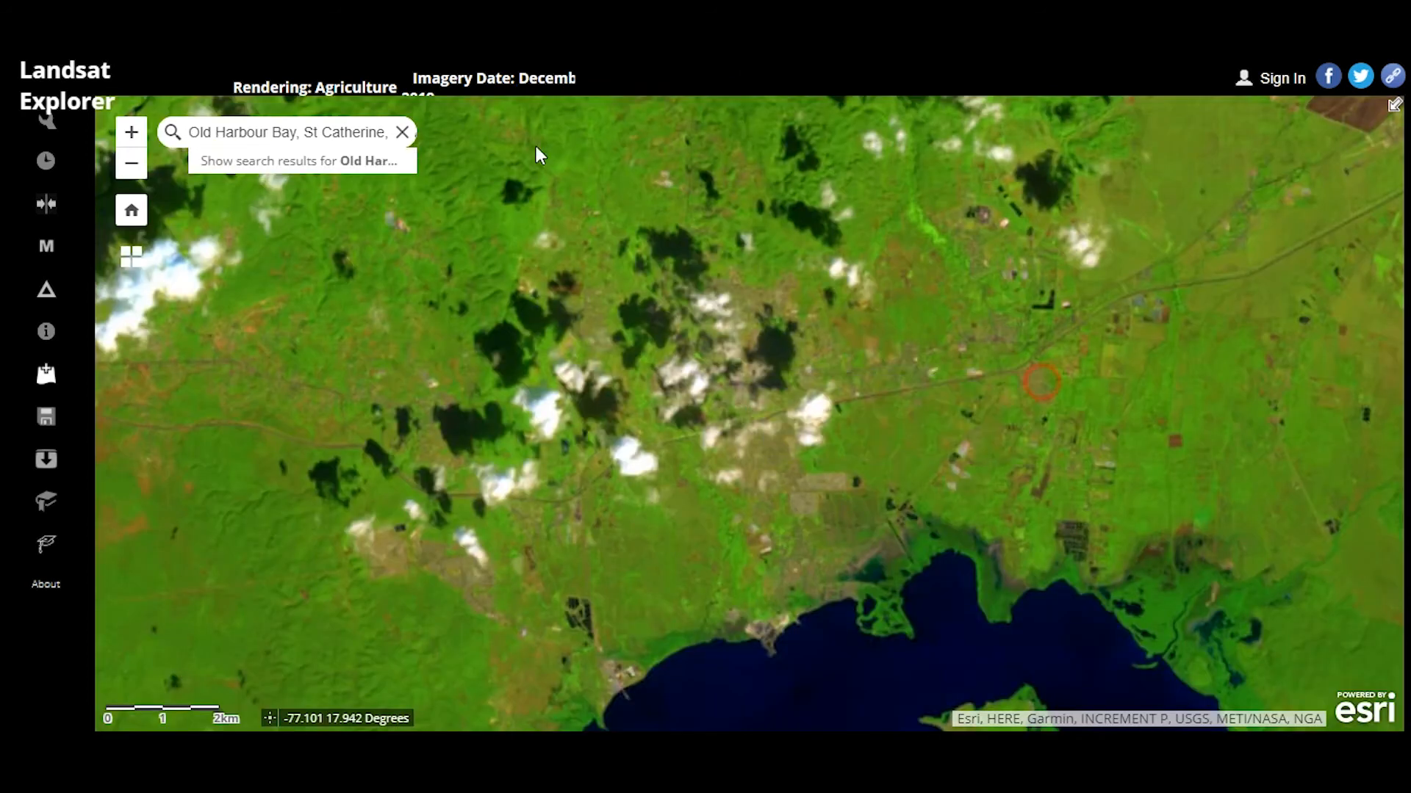
- Change the basemap to Imagery with Labels
click(132, 257)
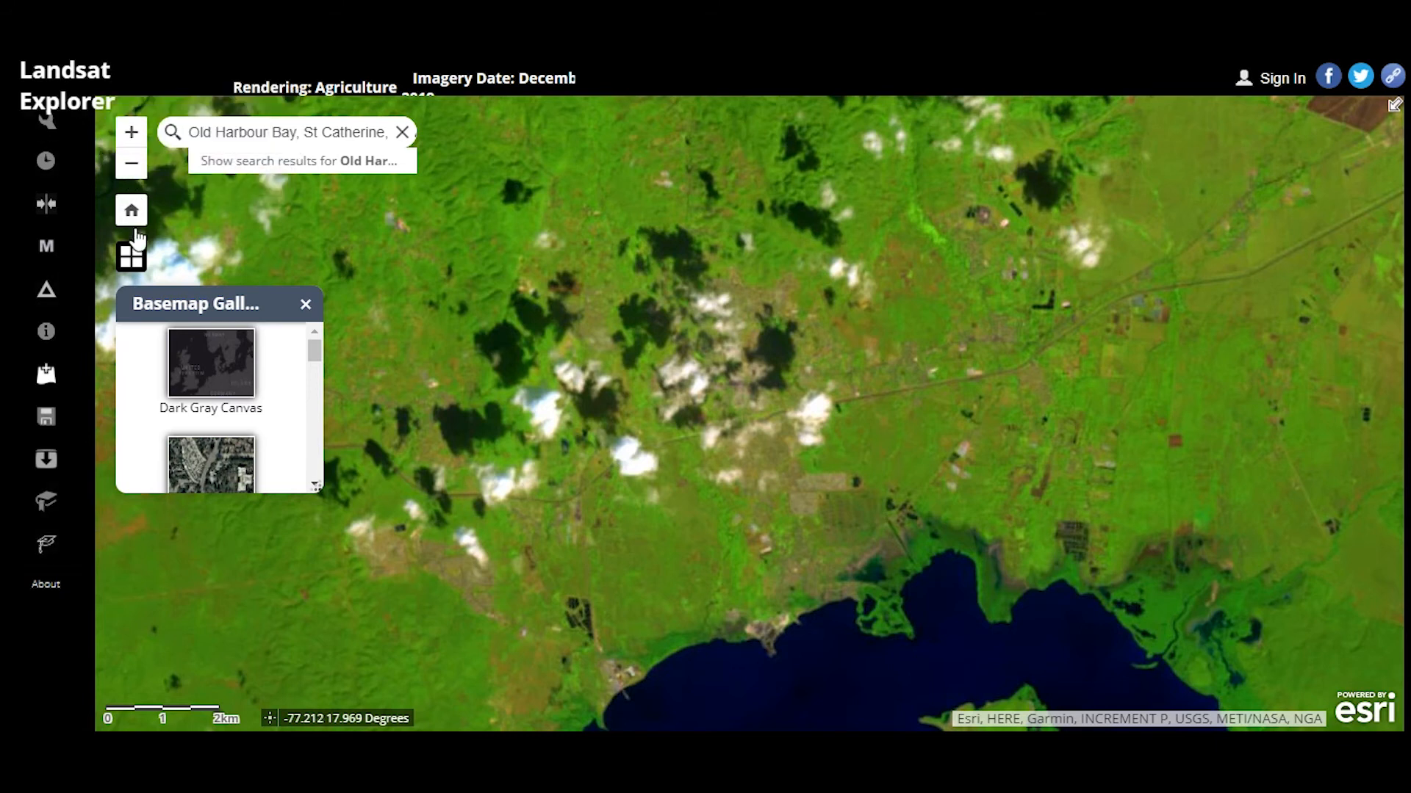
scroll(218, 426, down, 2)
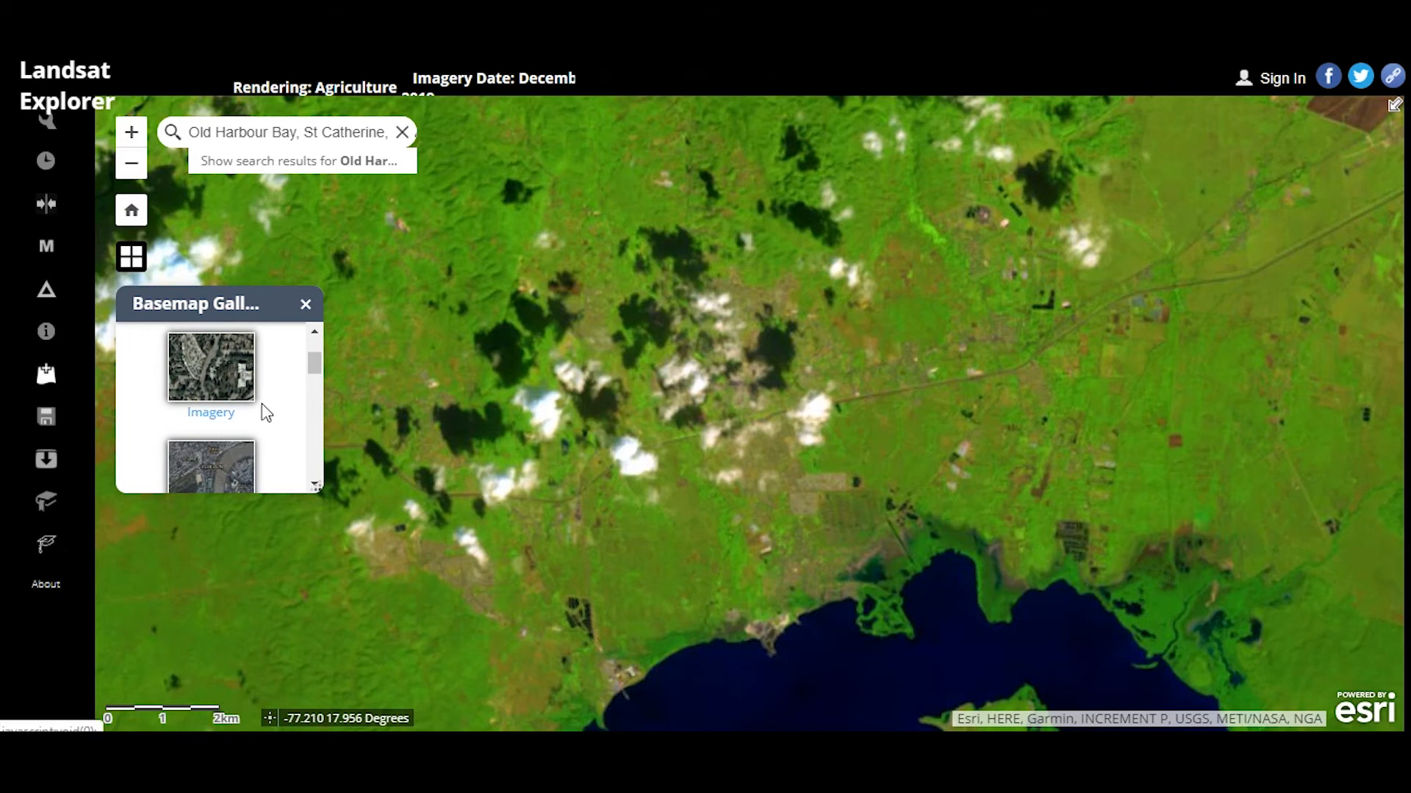
scroll(265, 409, down, 2)
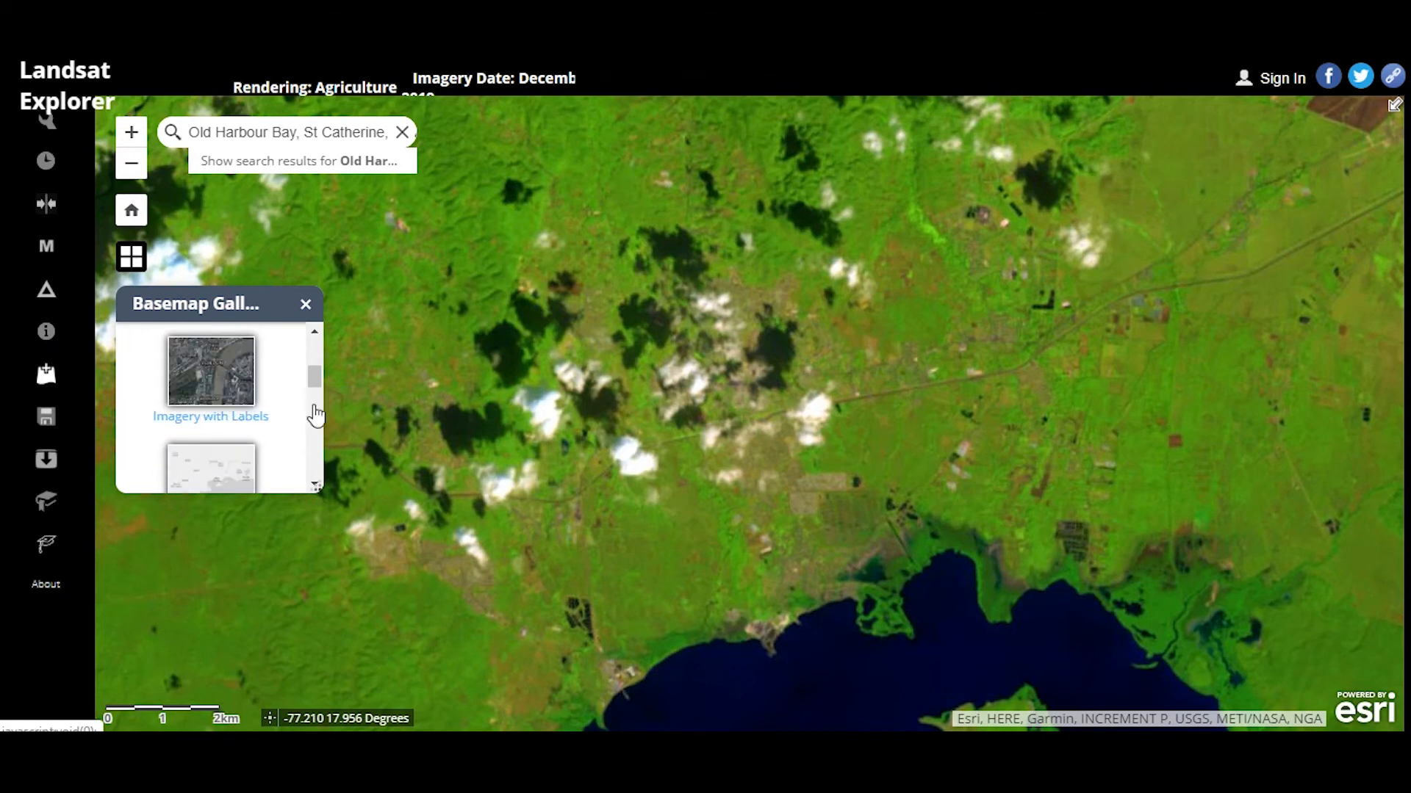
click(236, 397)
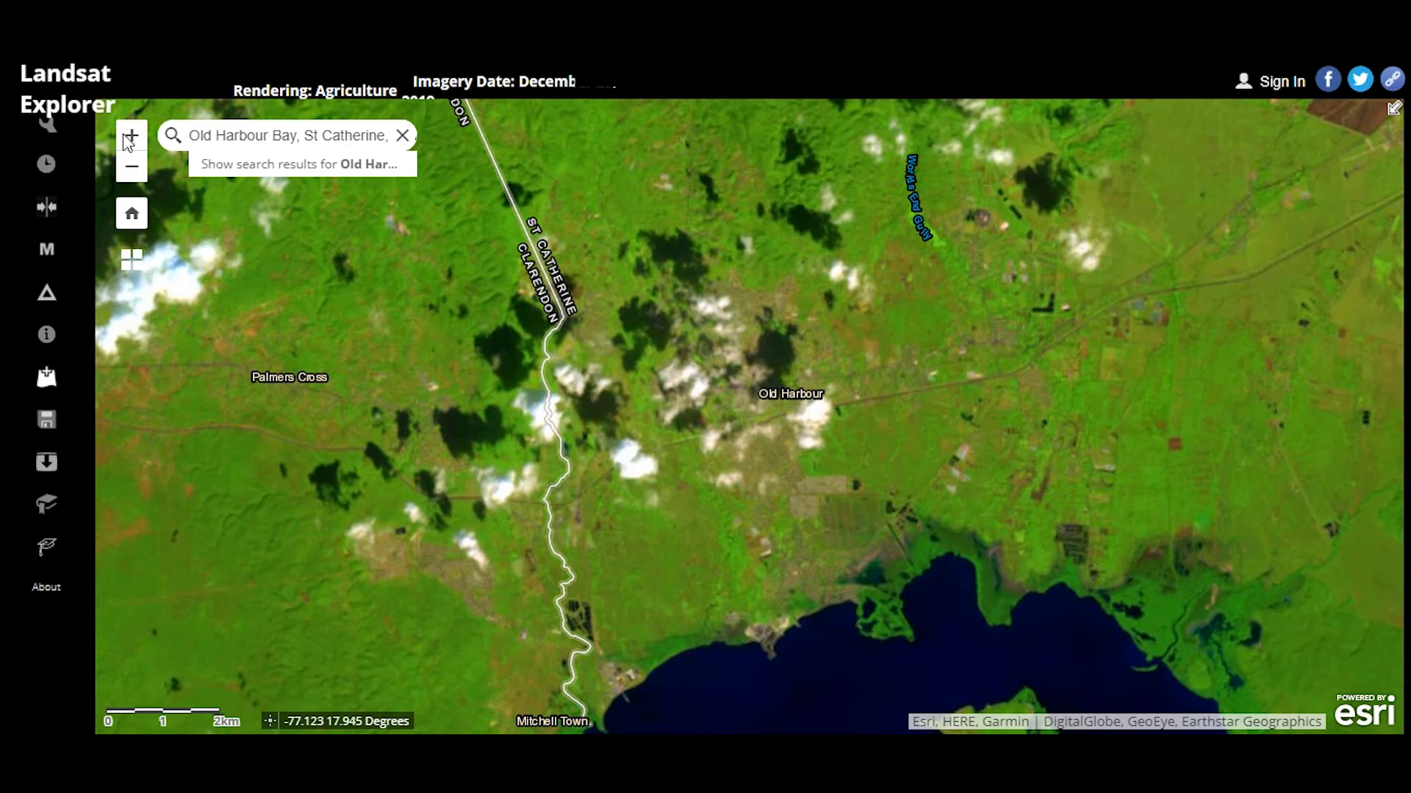
- Review the list of available renderings for the Landsat imagery
click(54, 140)
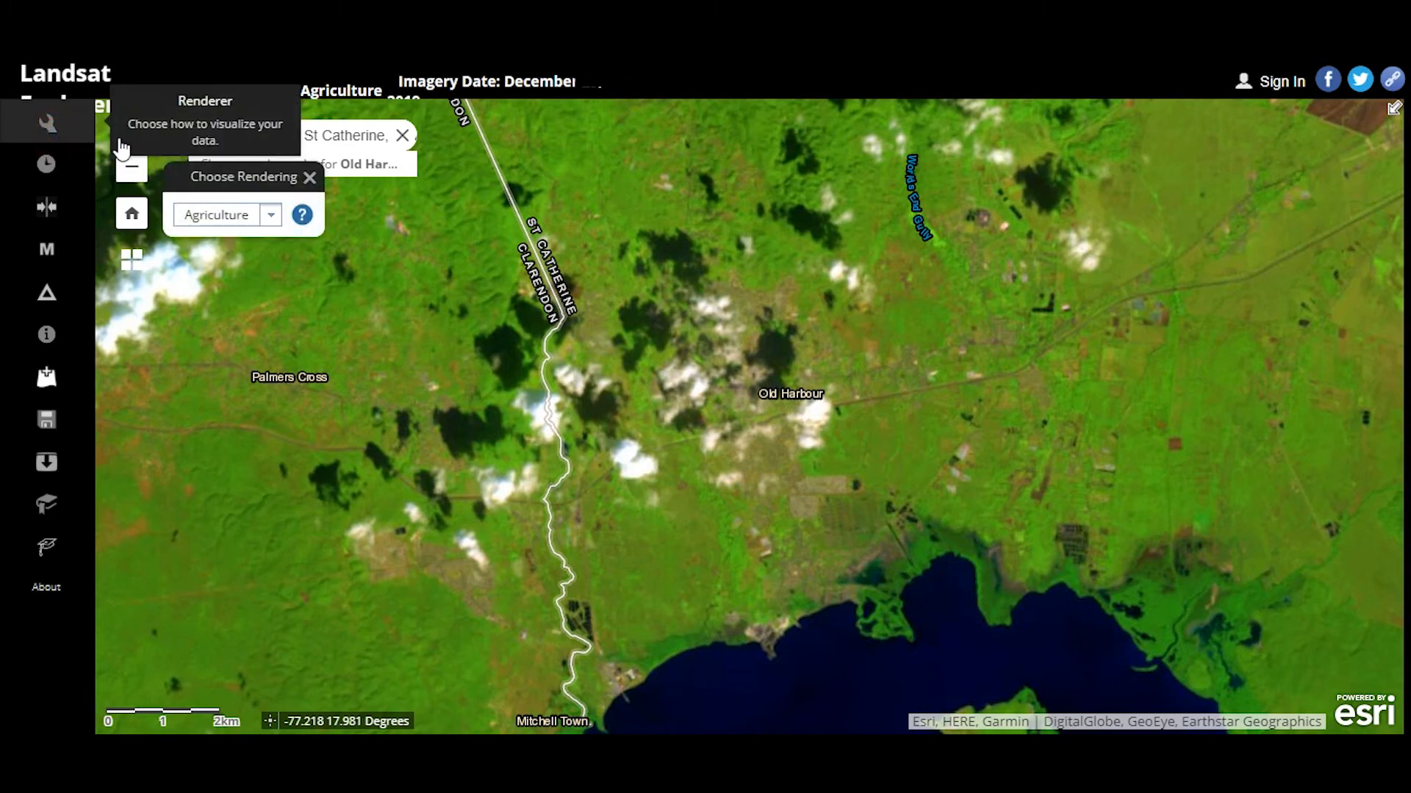
click(271, 216)
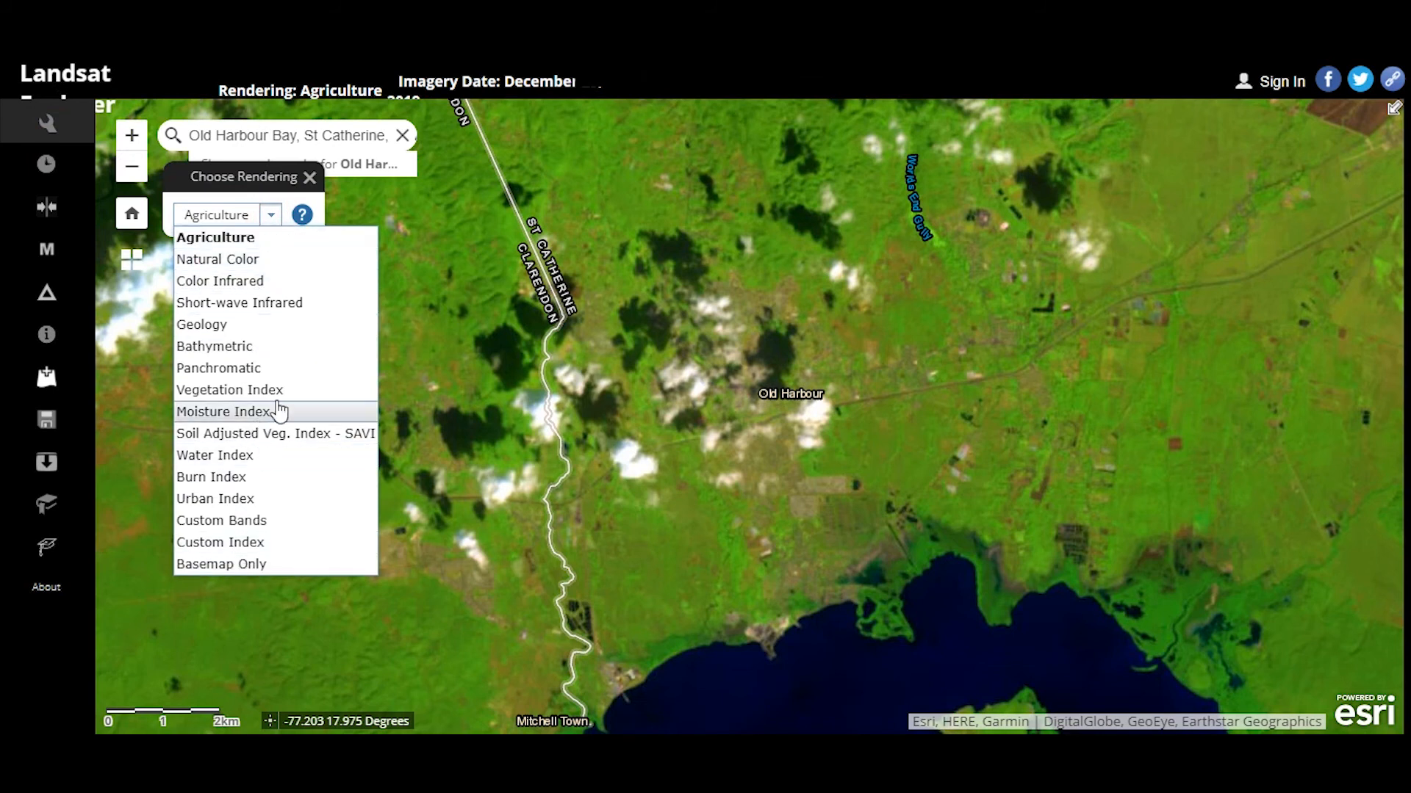
click(275, 220)
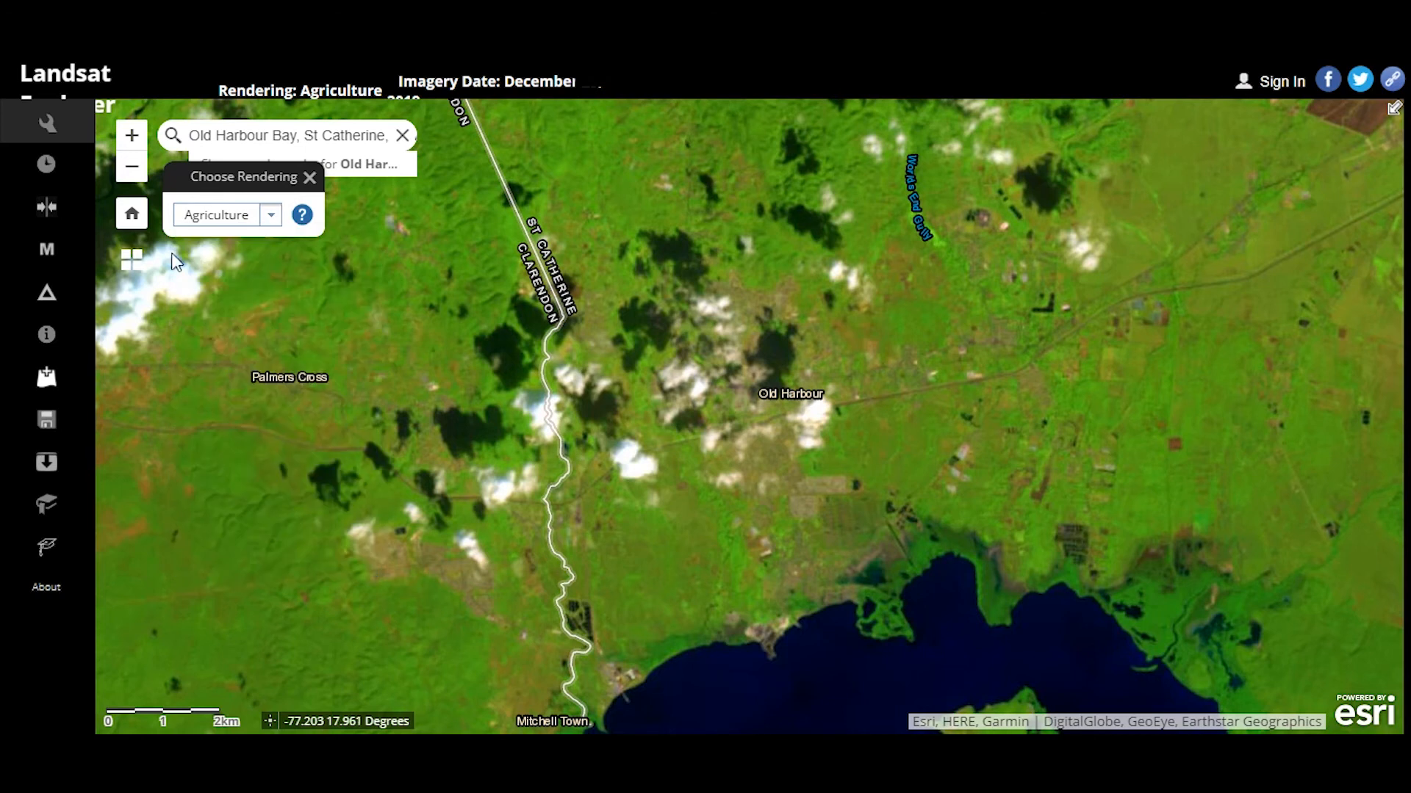
- Show the image dates as a list instead of a slider and select December 29, 2019
click(47, 167)
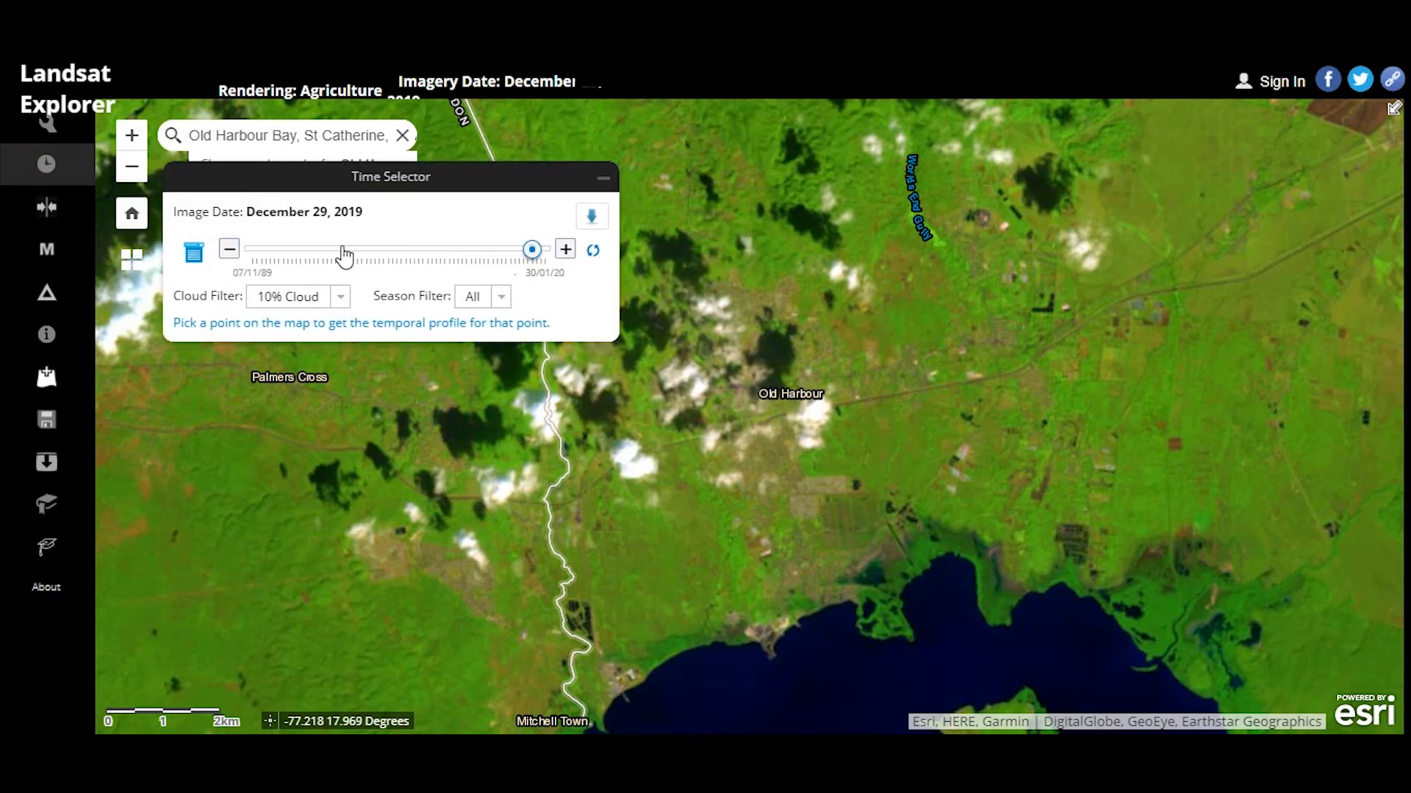
click(194, 253)
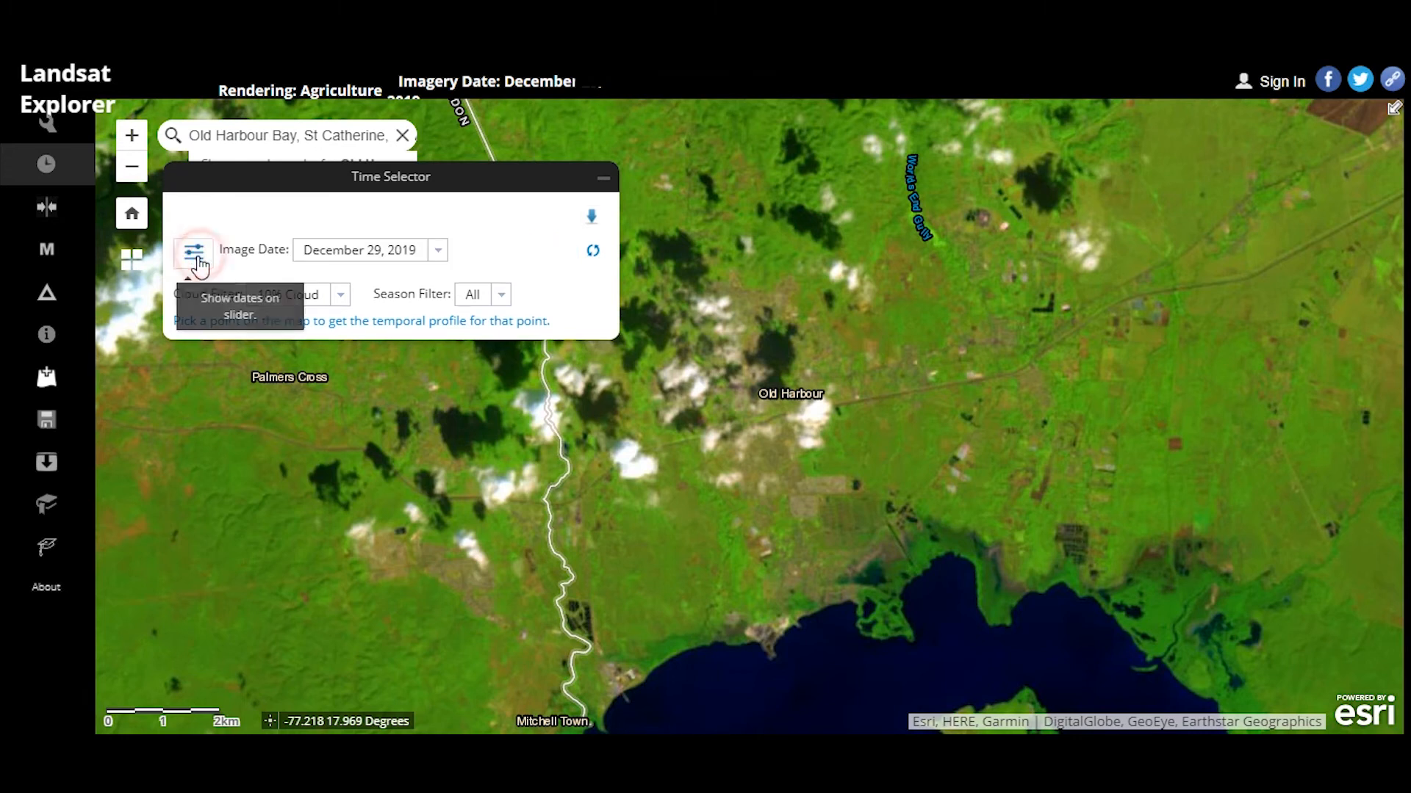
click(439, 251)
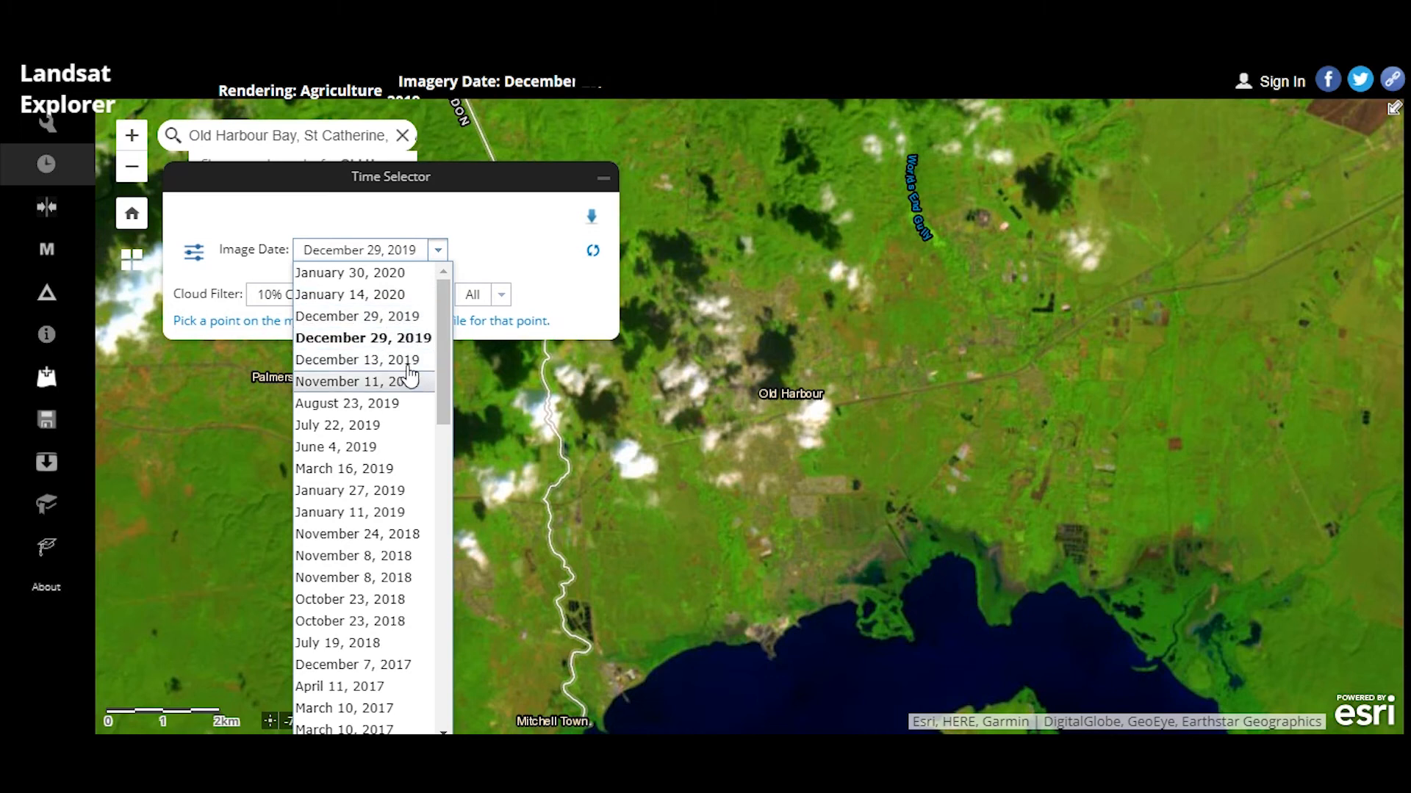
click(413, 337)
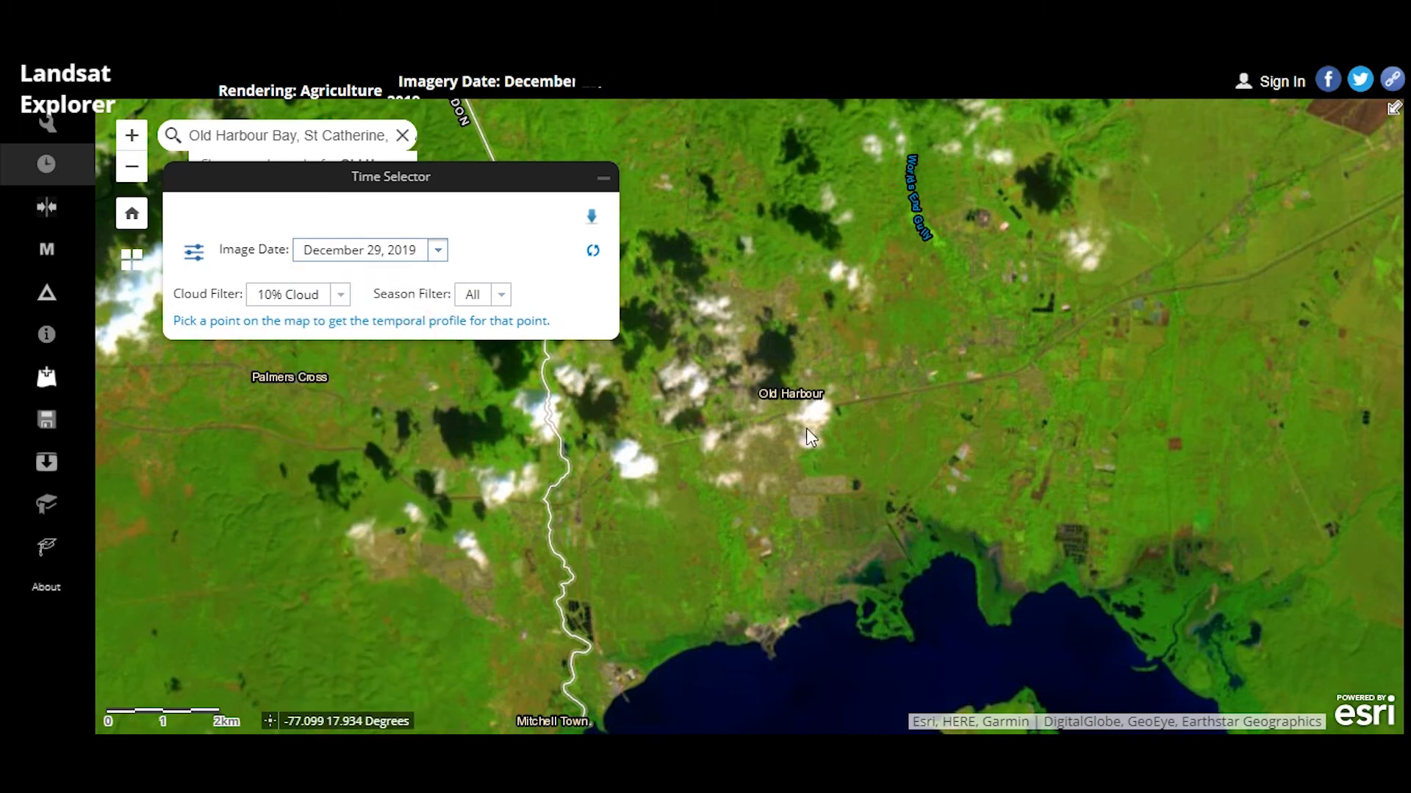
- Turn on the swipe comparison and sweep its divider across the Old Harbour Bay area to compare the Landsat image with the basemap
scroll(816, 427, up, 2)
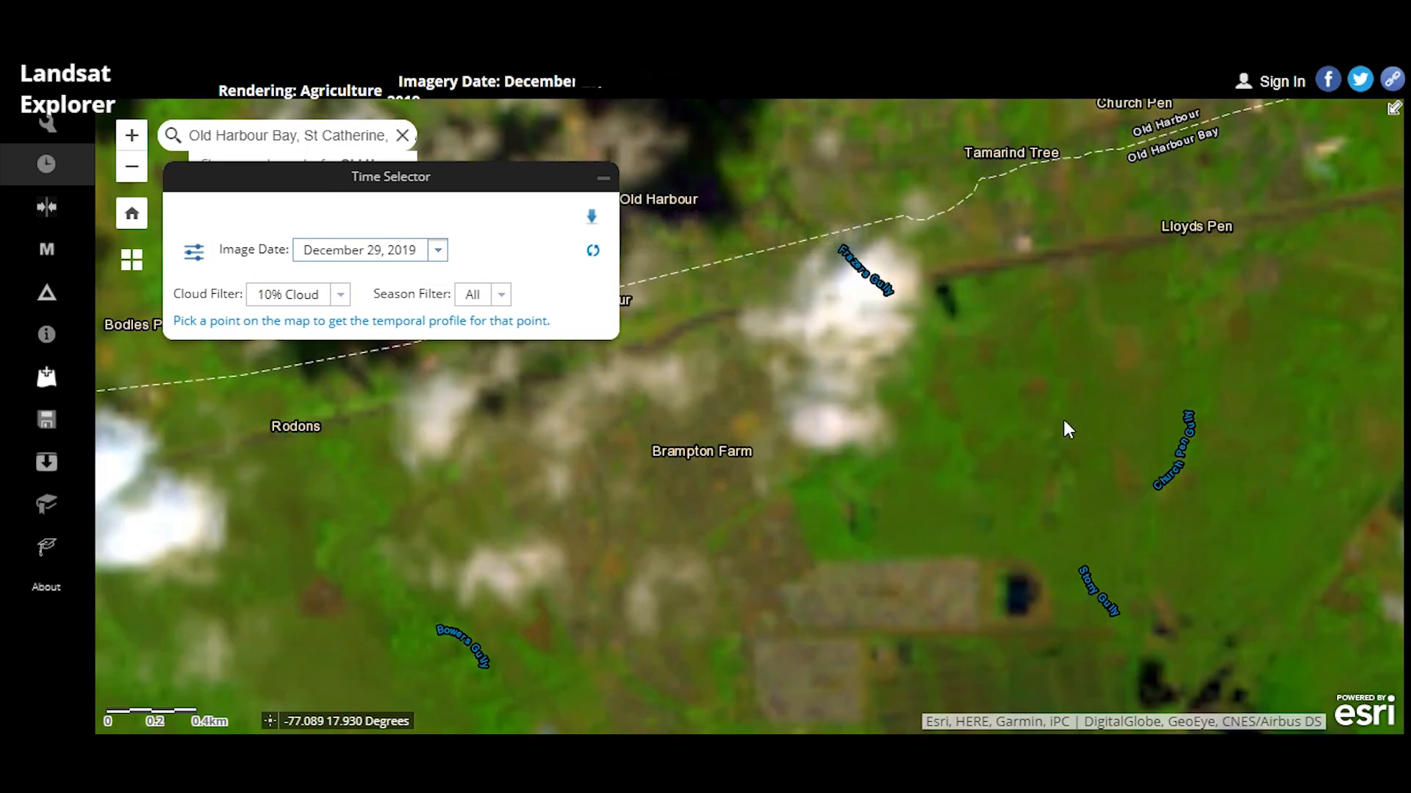
drag(922, 381, 964, 454)
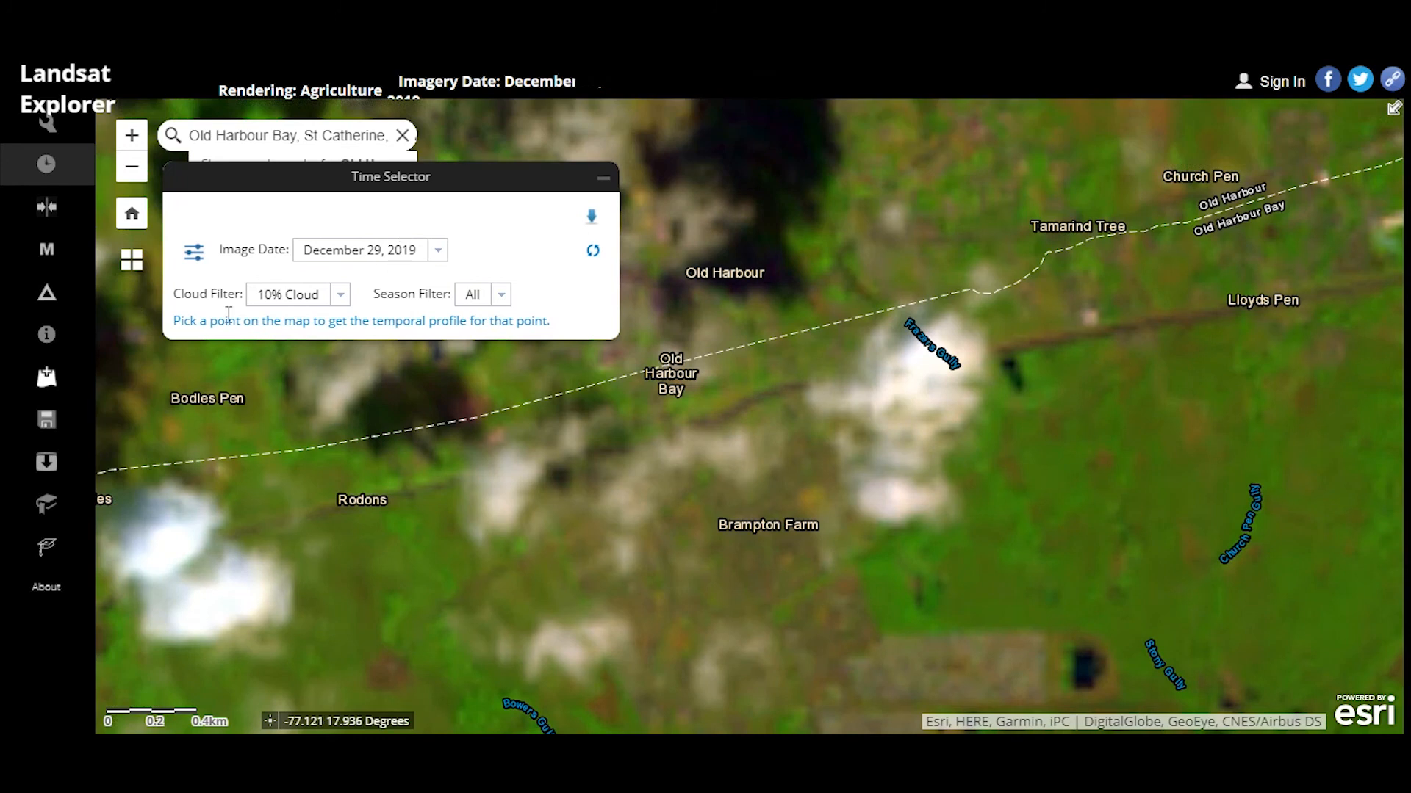
click(48, 208)
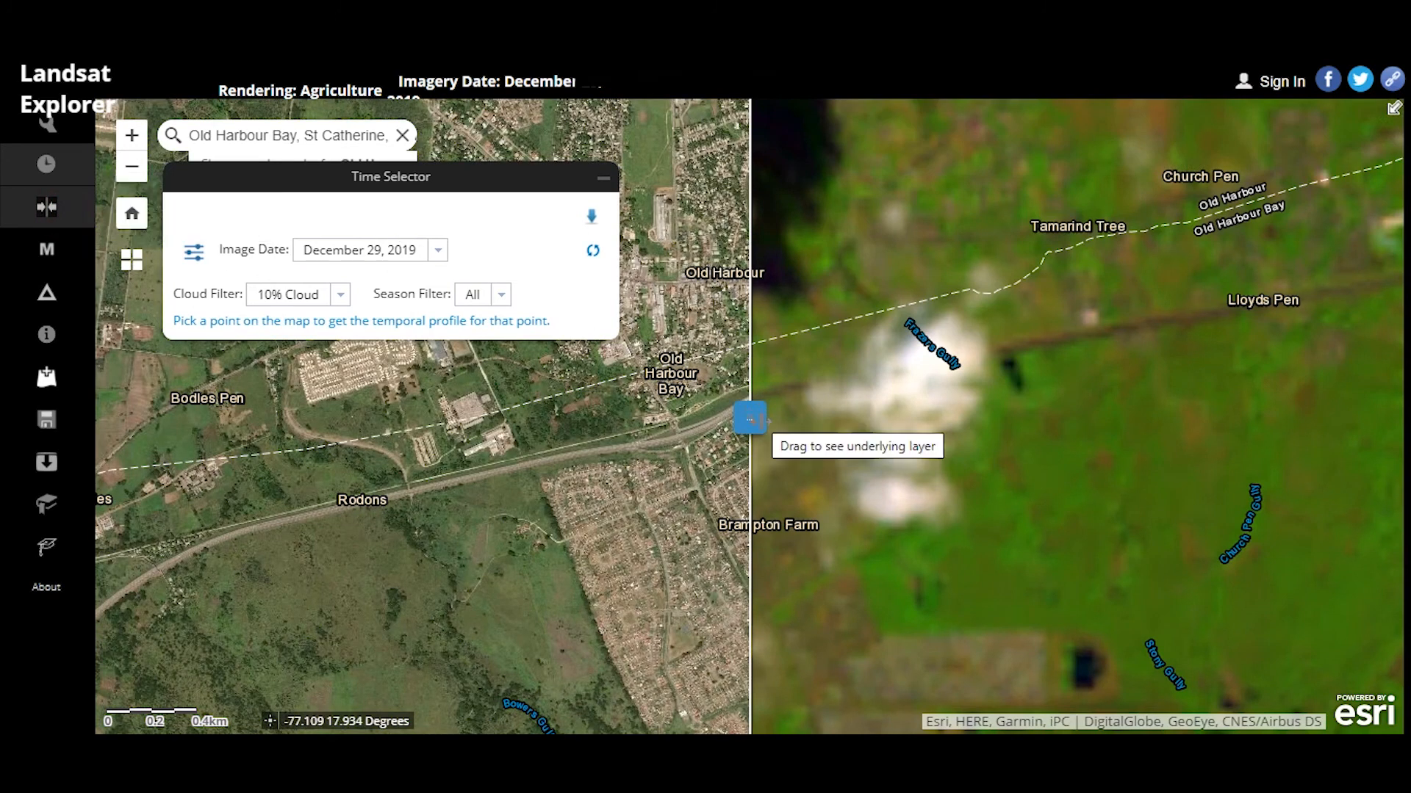
mouse_move(751, 421)
mouse_down()
mouse_move(960, 420)
mouse_move(340, 419)
mouse_move(324, 399)
mouse_move(815, 395)
mouse_move(444, 400)
mouse_move(769, 419)
mouse_move(781, 441)
mouse_move(751, 442)
mouse_up()
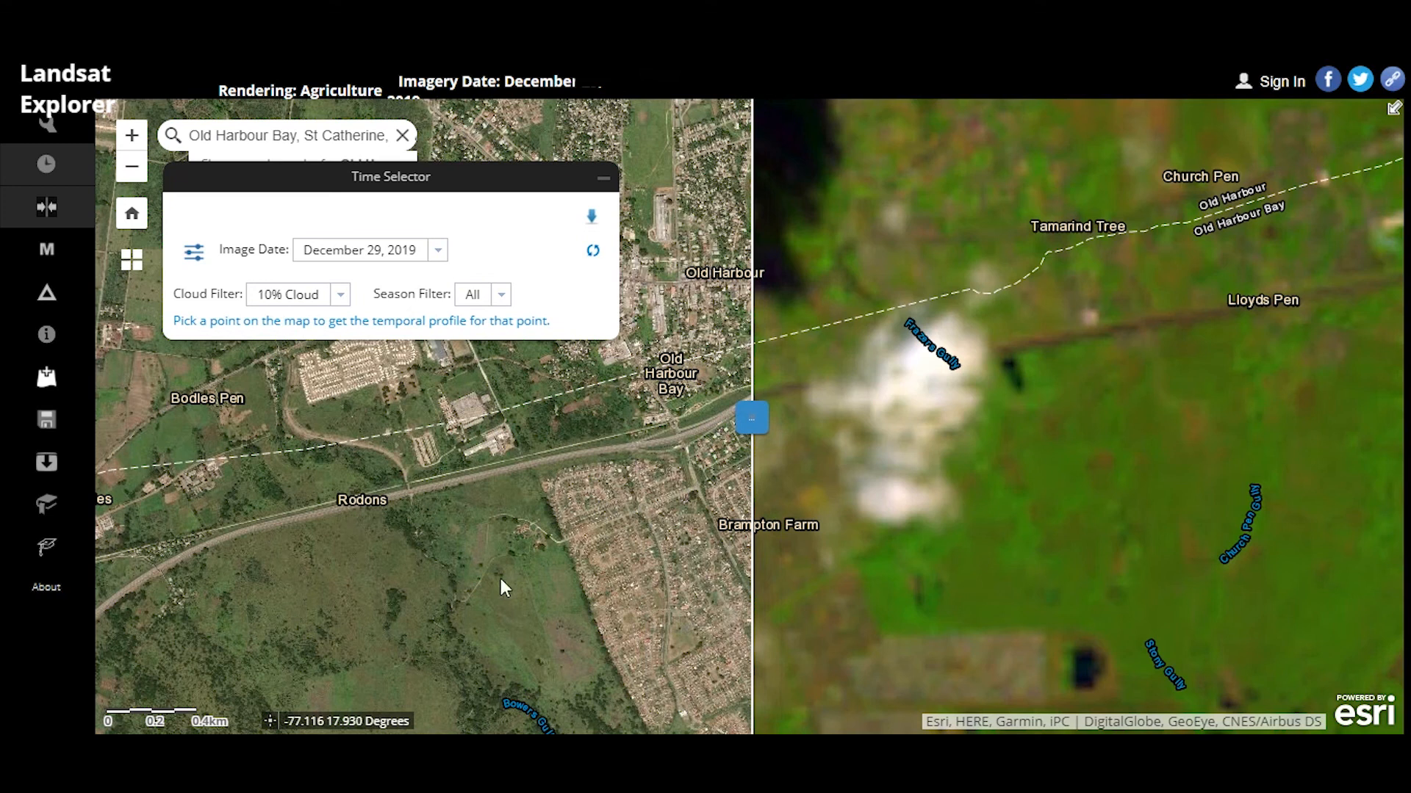
click(600, 548)
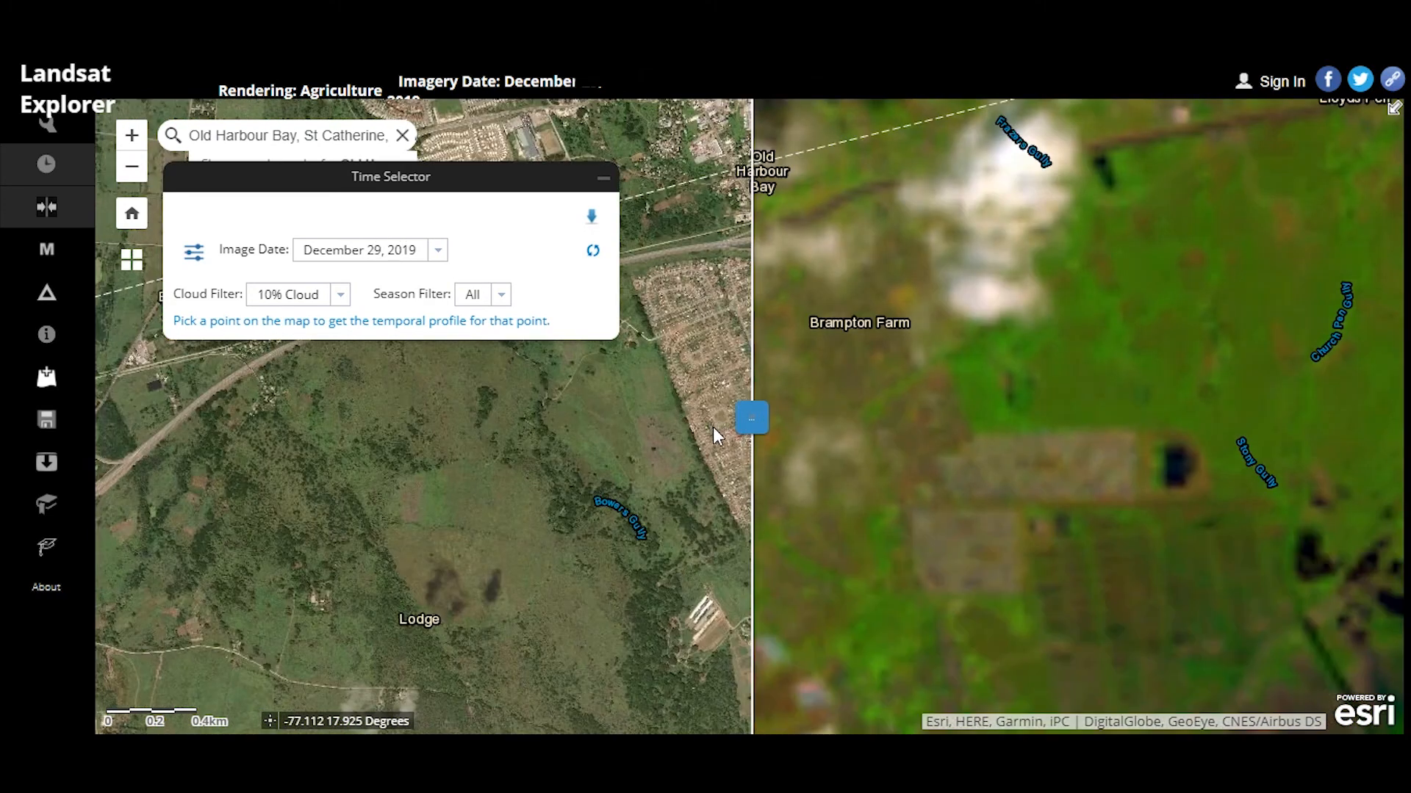
drag(748, 415, 249, 342)
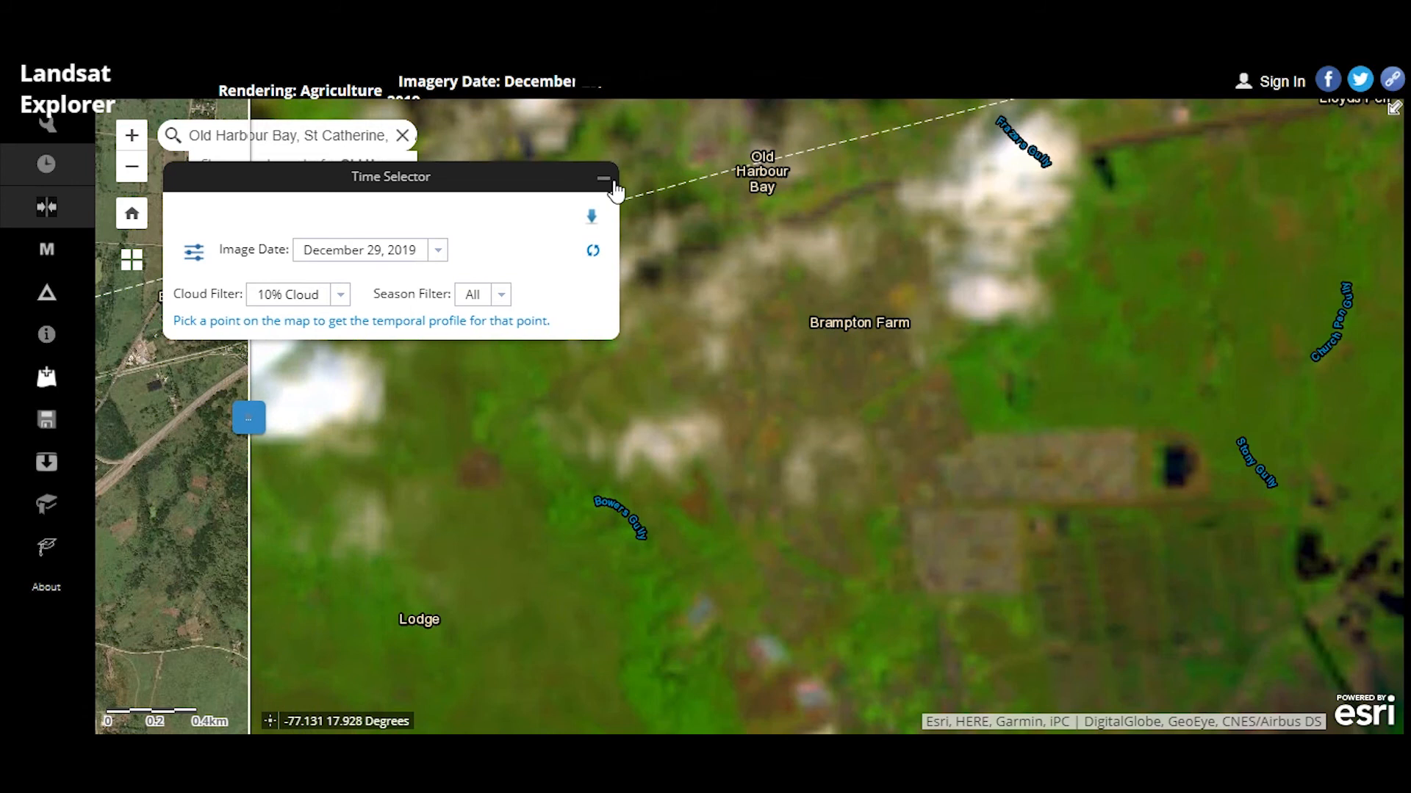
- Minimize the Time Selector and clear the place search
click(604, 180)
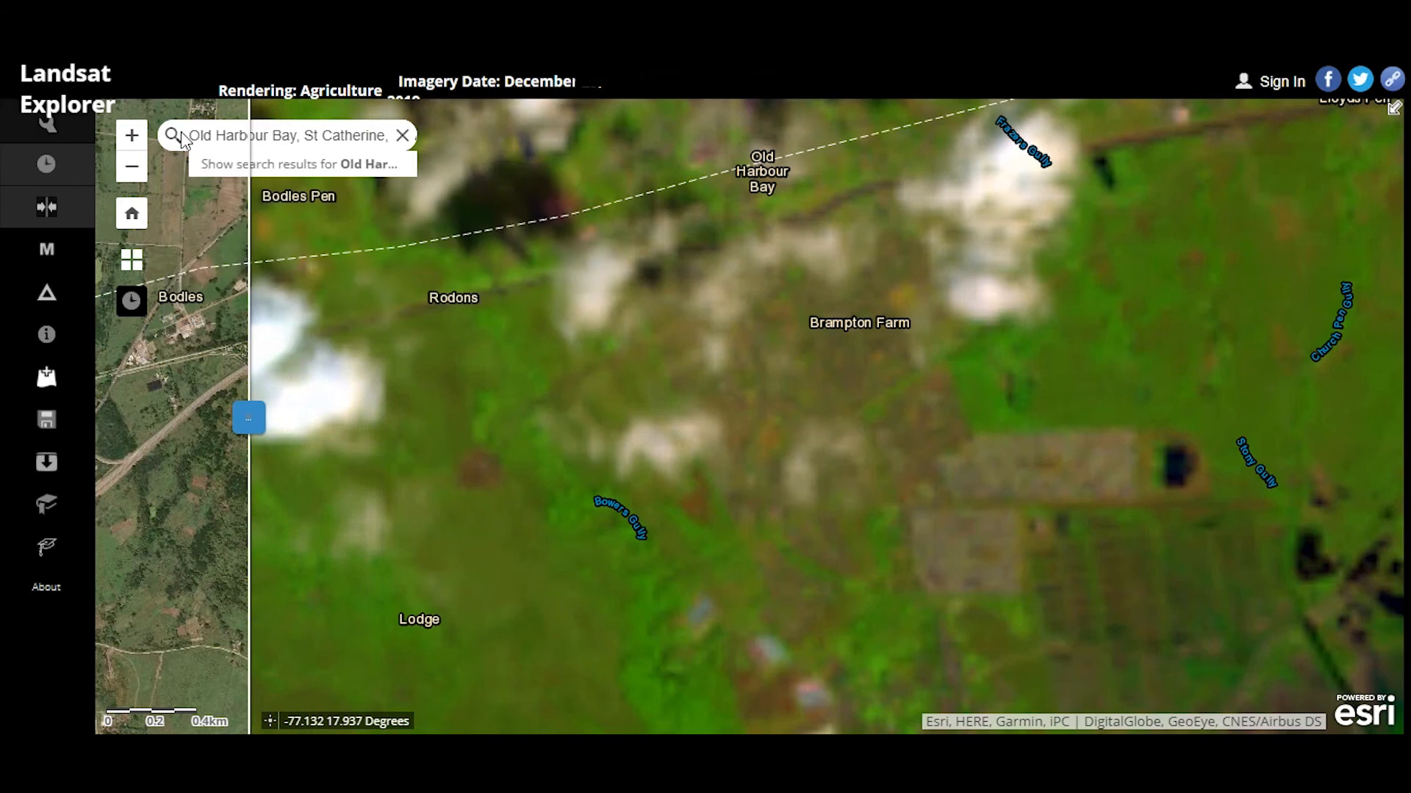
click(410, 146)
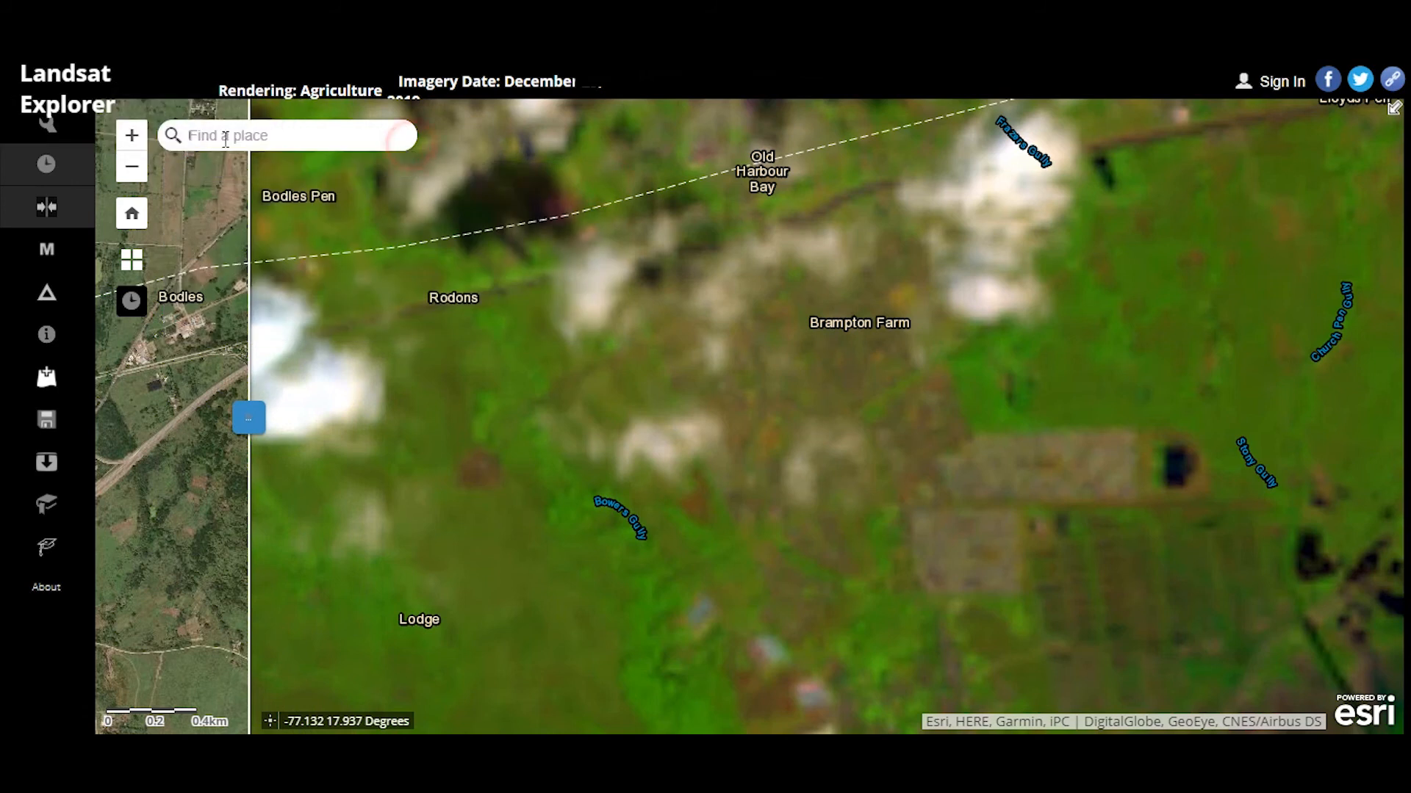
- Read the description of the Agriculture rendering and compare that imagery with the basemap around Lodge using the swipe divider
click(48, 123)
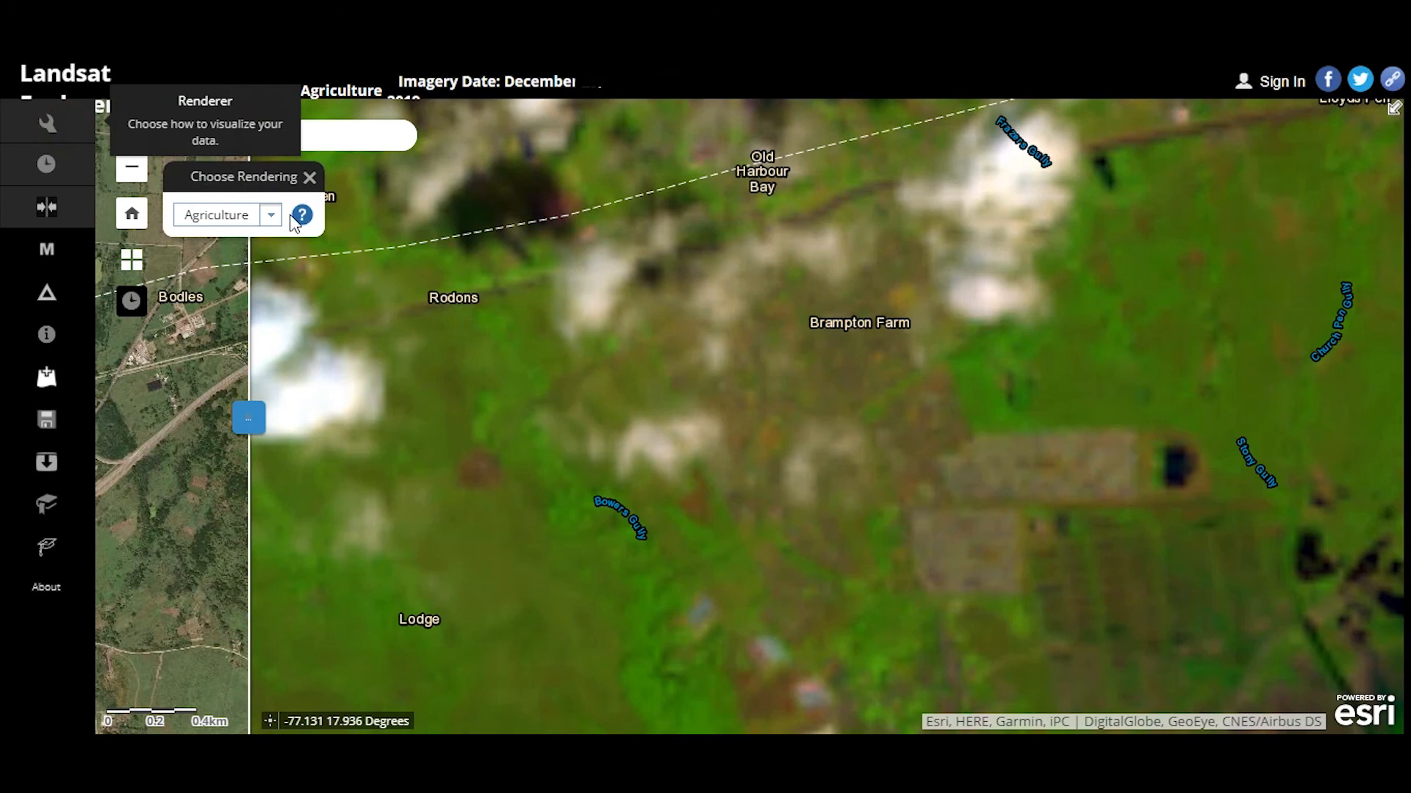
click(302, 216)
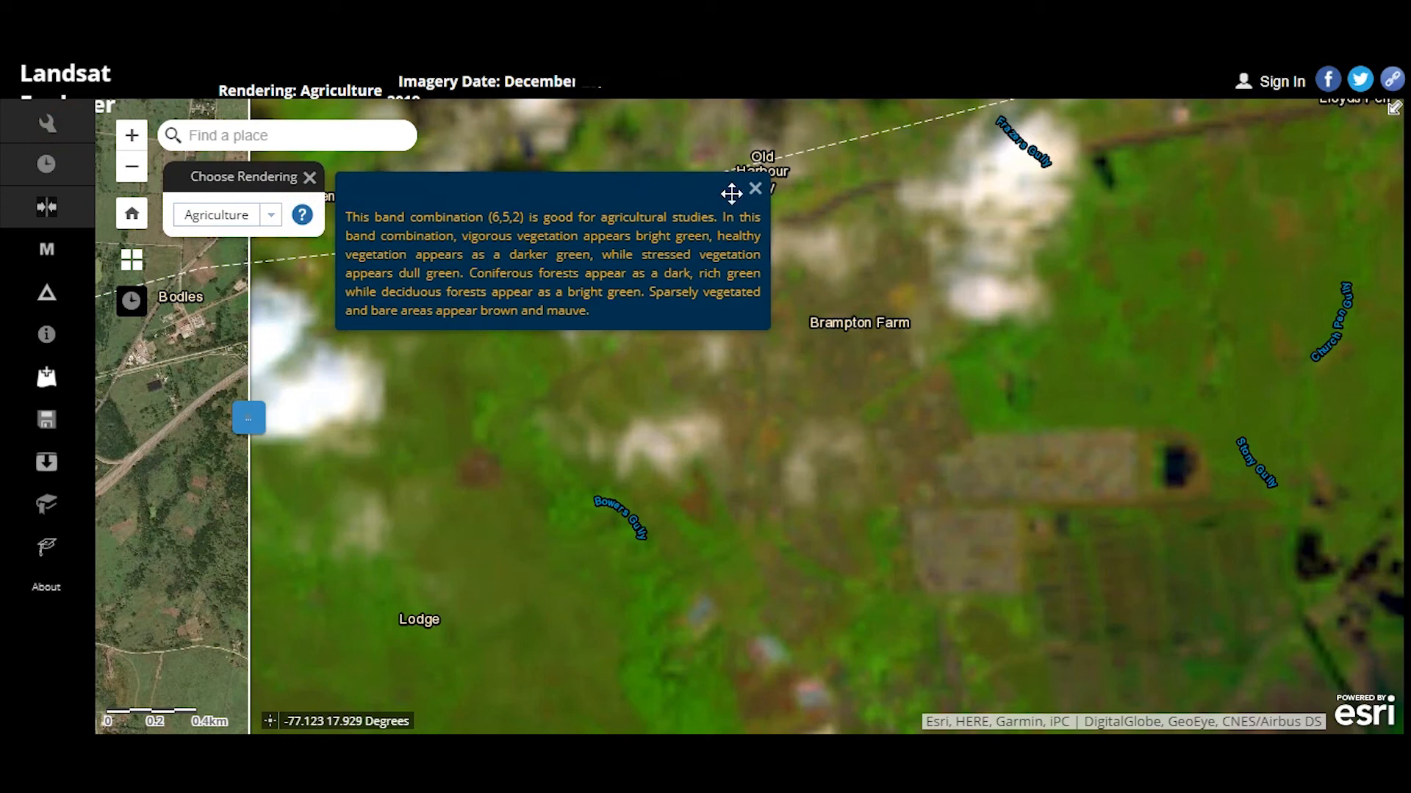
click(754, 189)
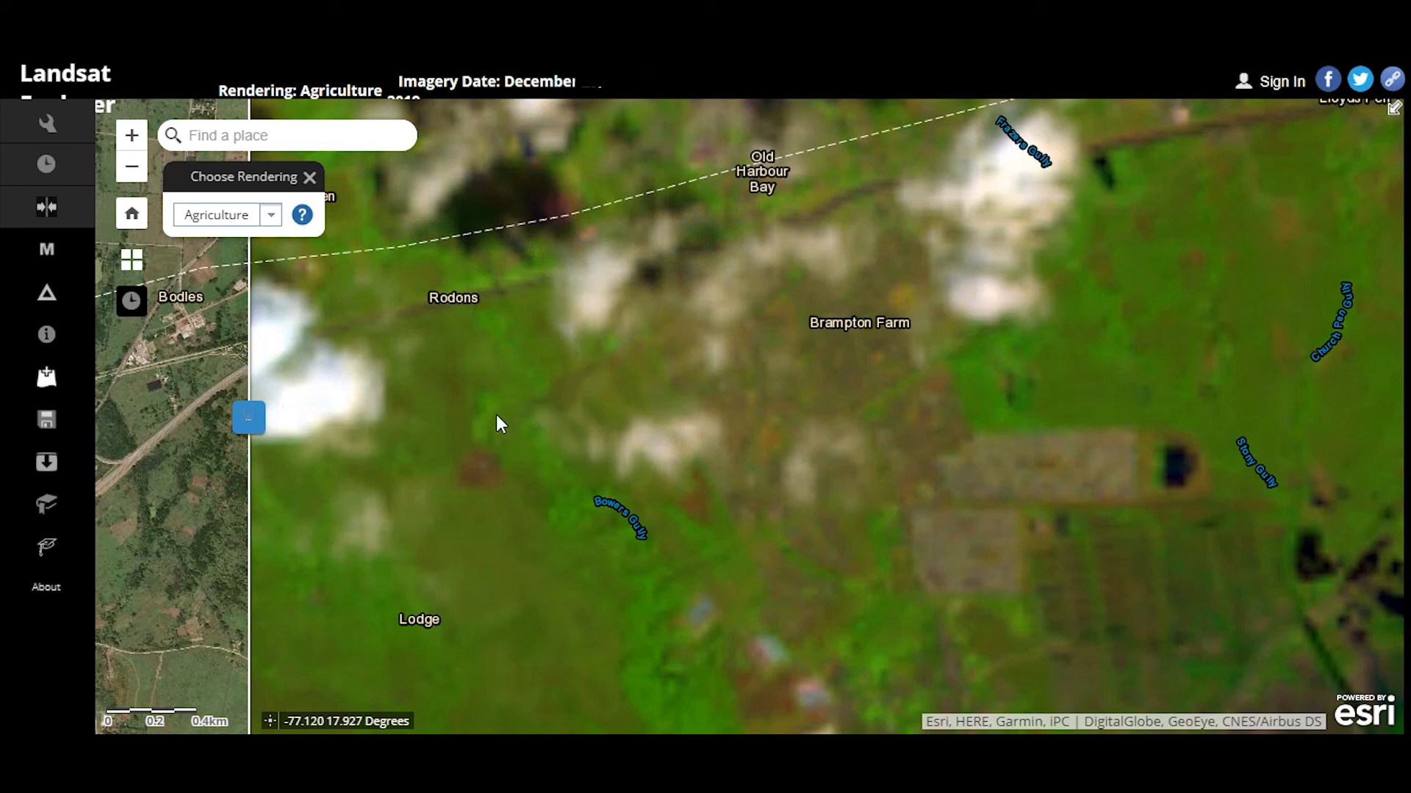
drag(248, 417, 773, 525)
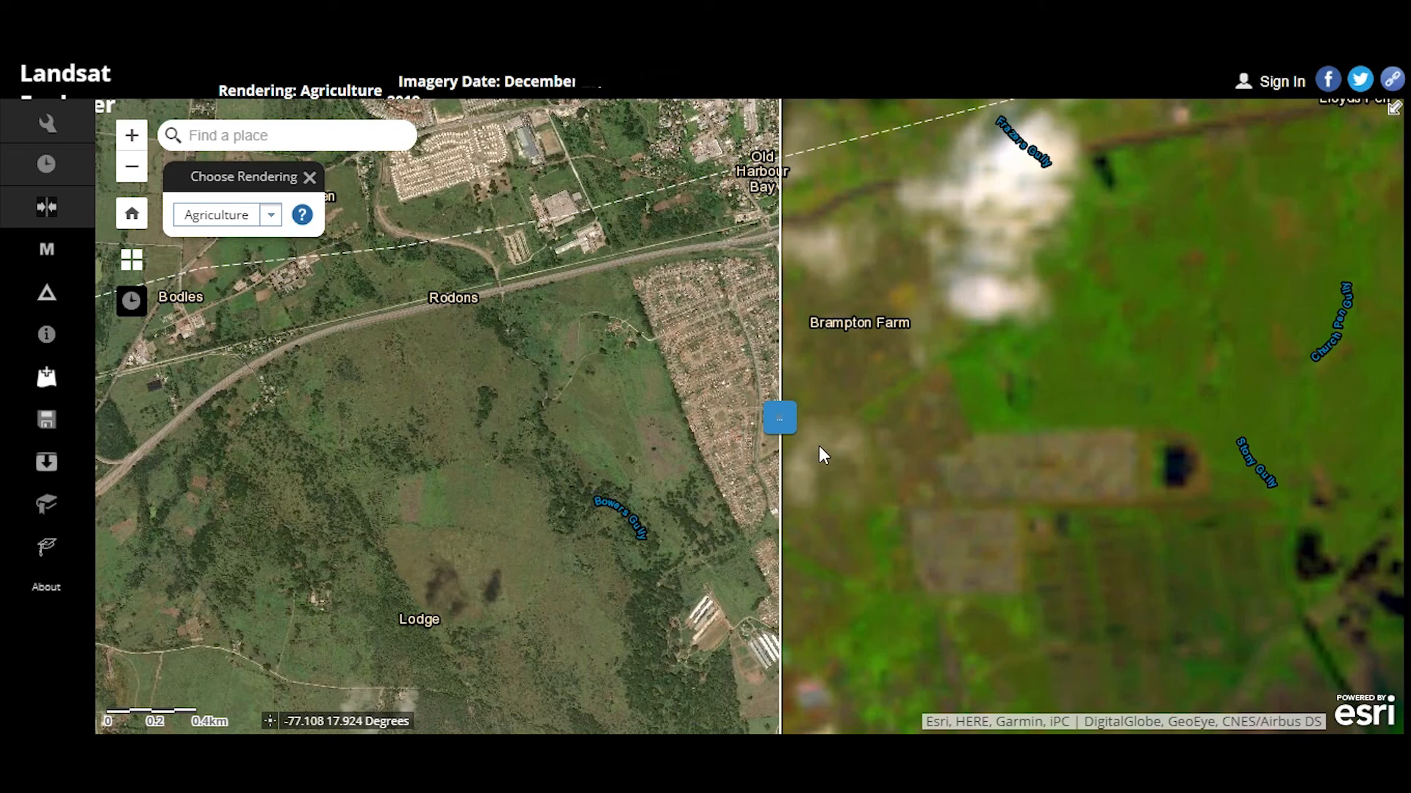
drag(781, 416, 452, 396)
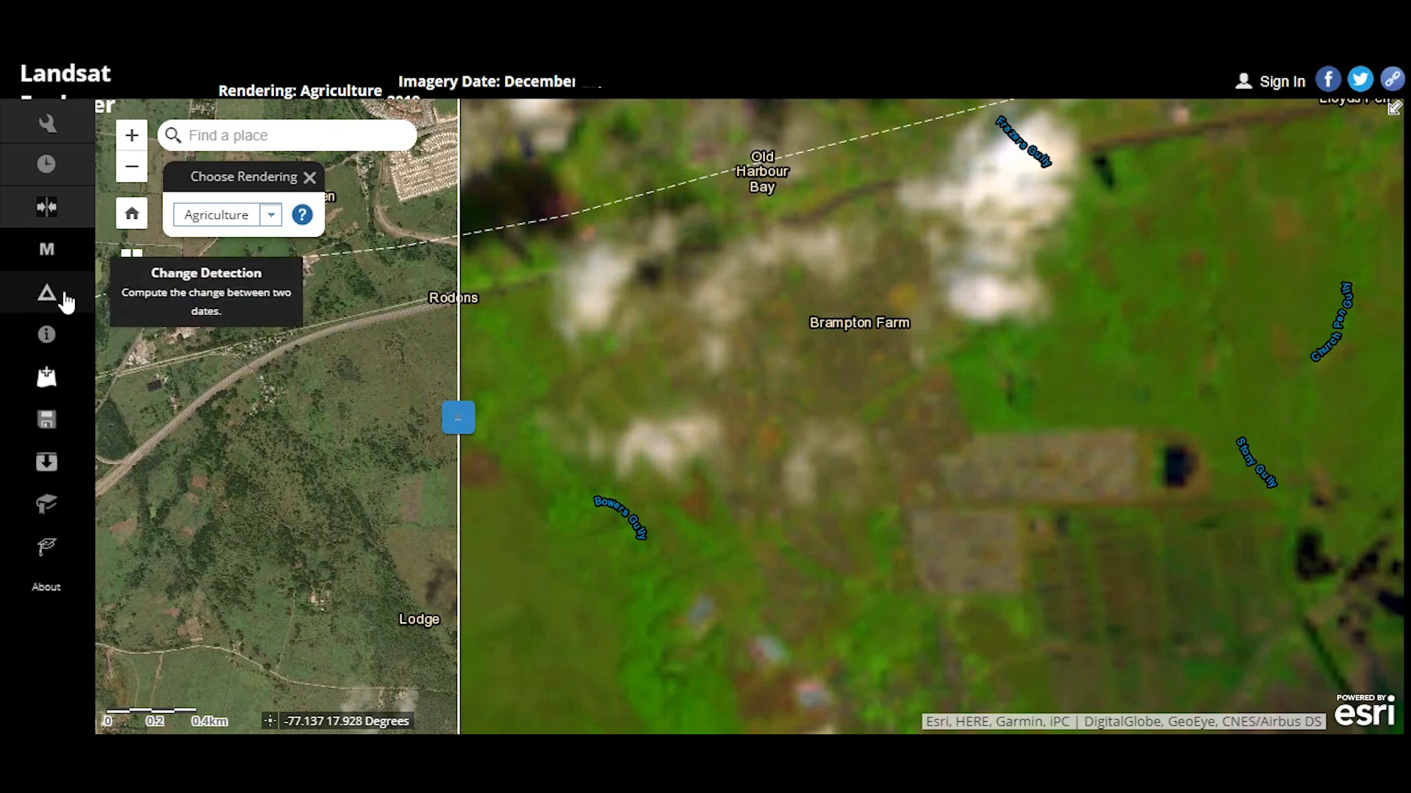
- Set the image date to October 12, 2014 and compare that image with the basemap around Lodge using the swipe divider
click(47, 167)
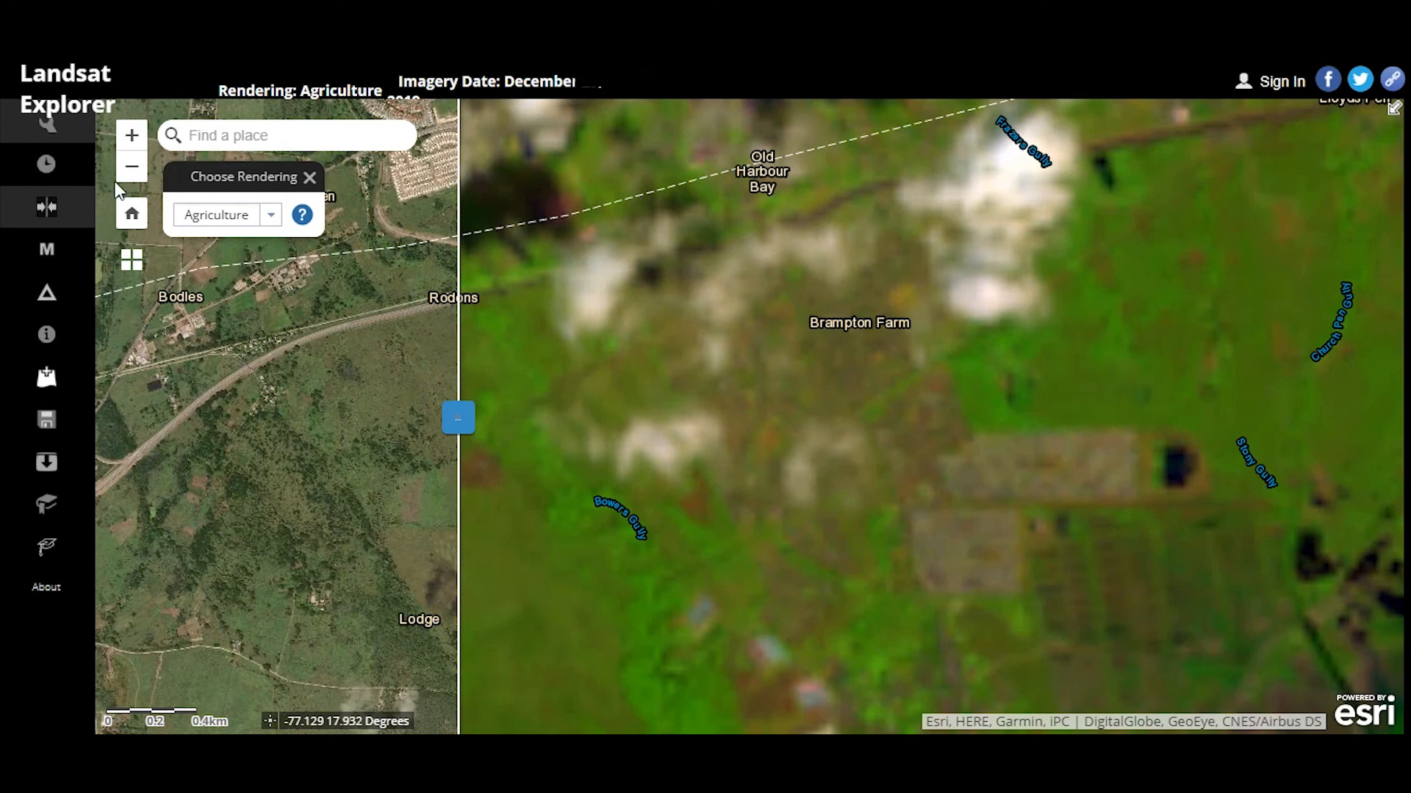
click(47, 165)
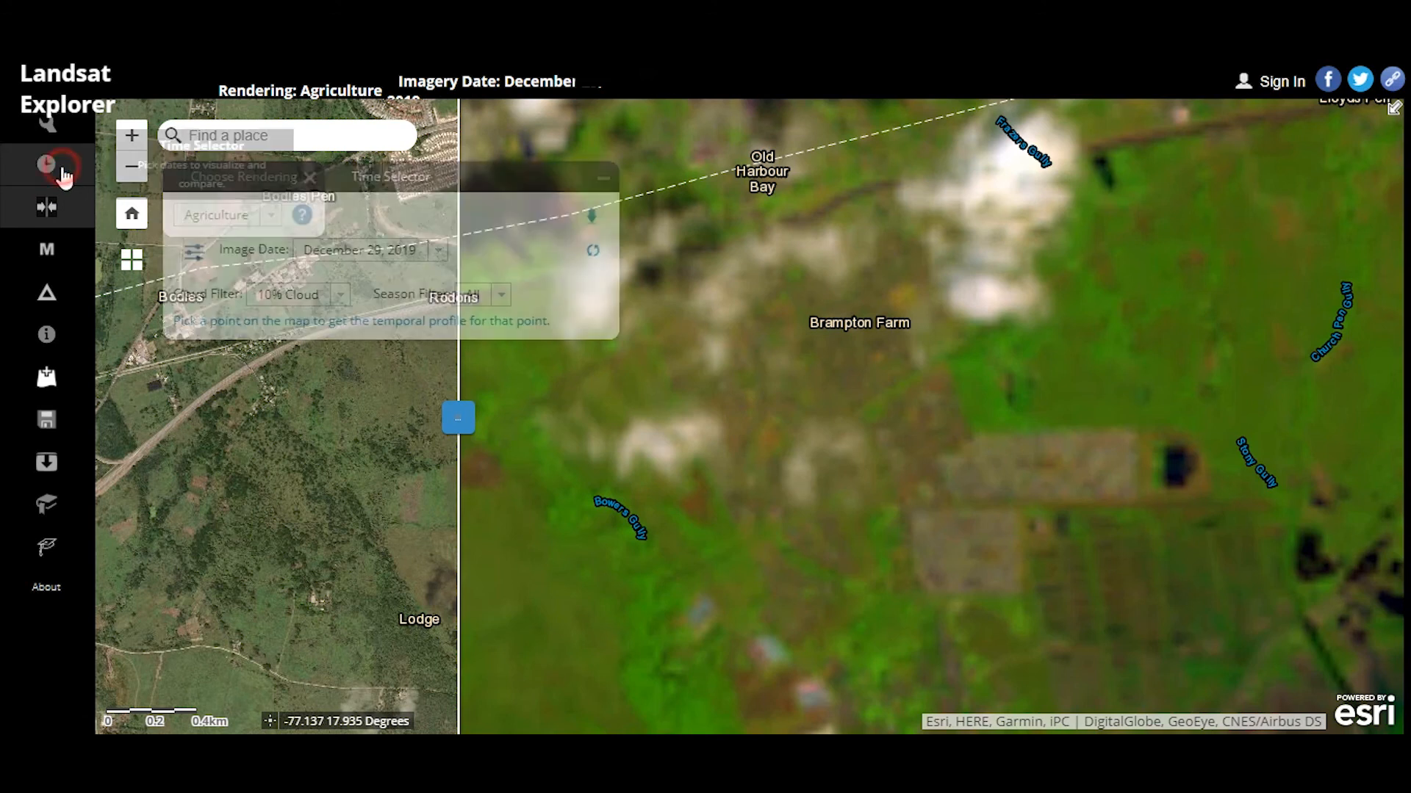
click(437, 250)
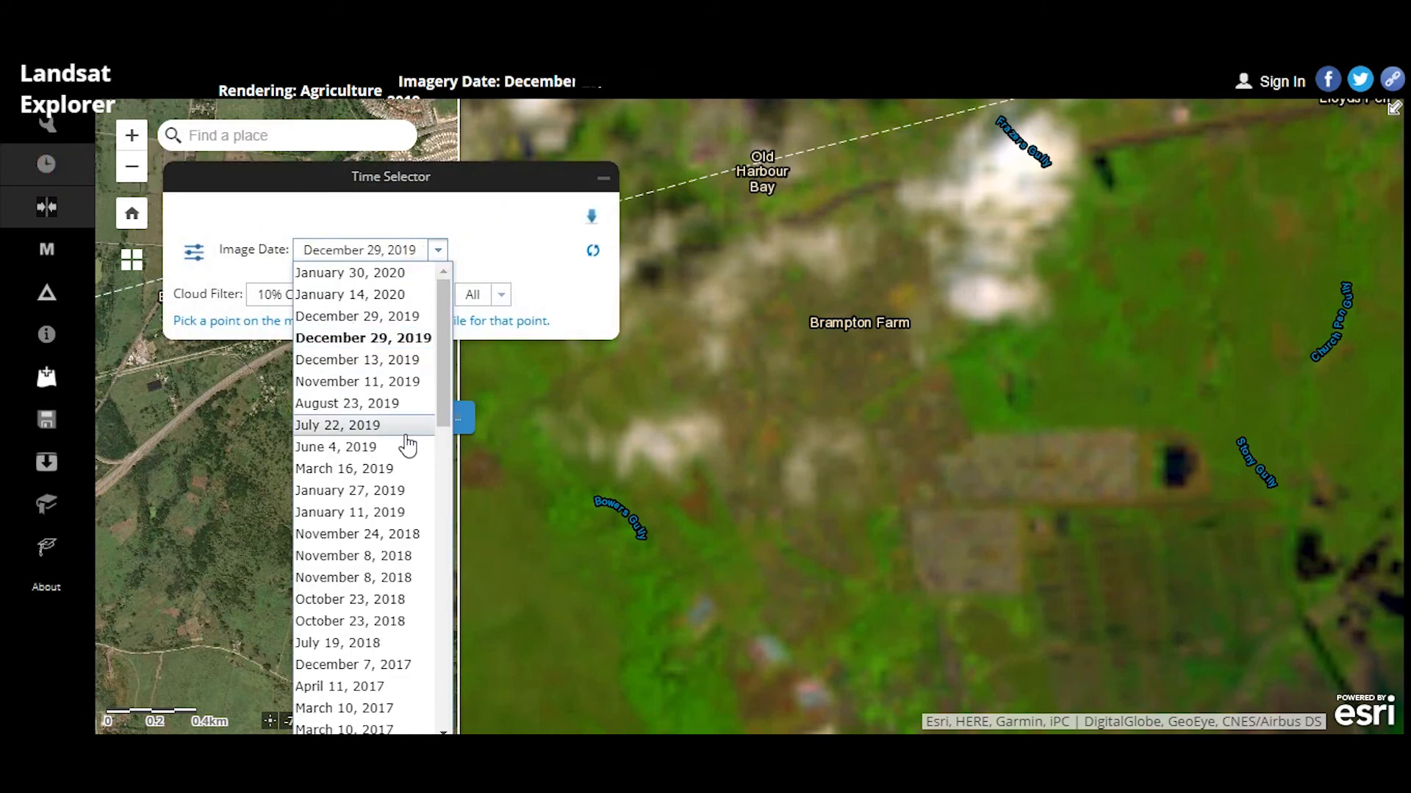
scroll(404, 470, down, 5)
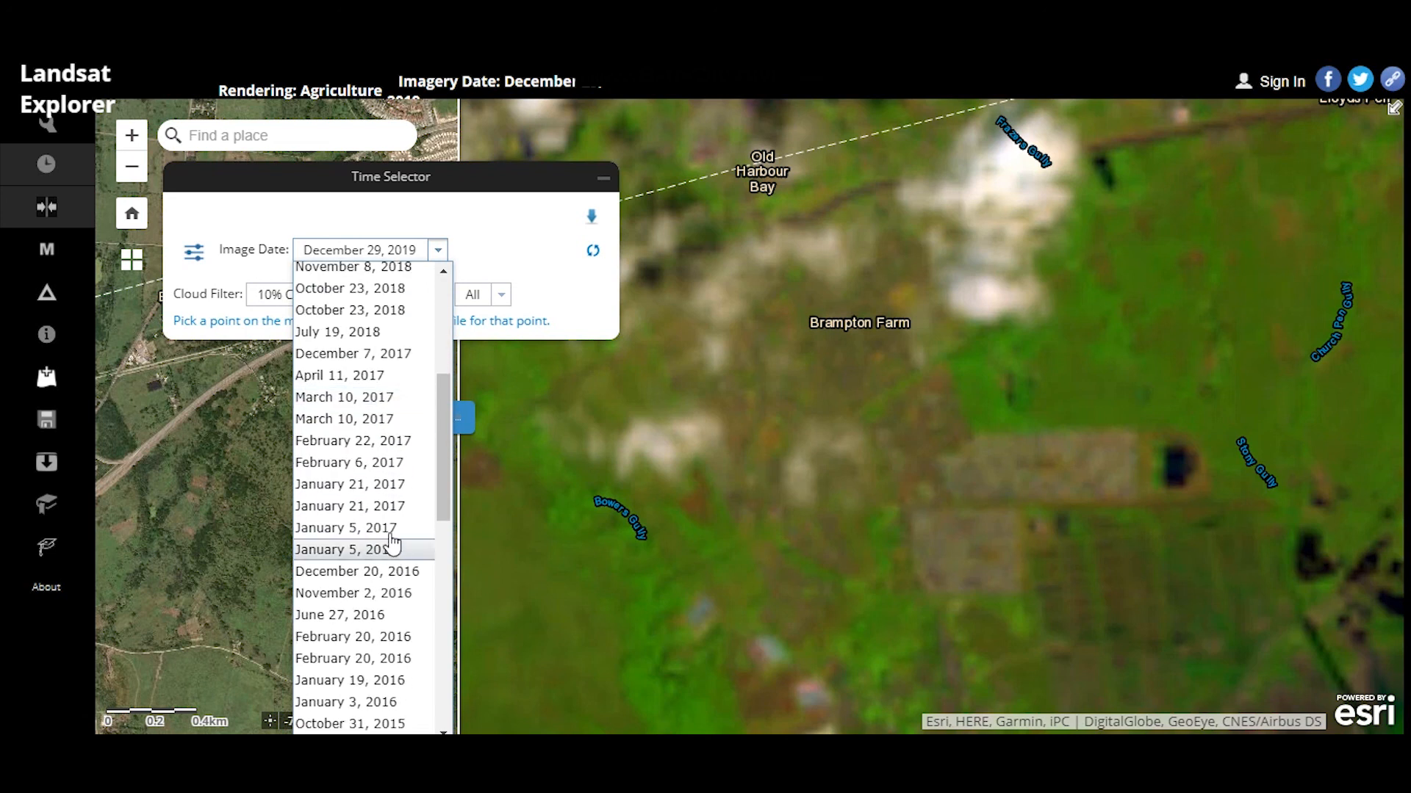
scroll(371, 580, down, 1)
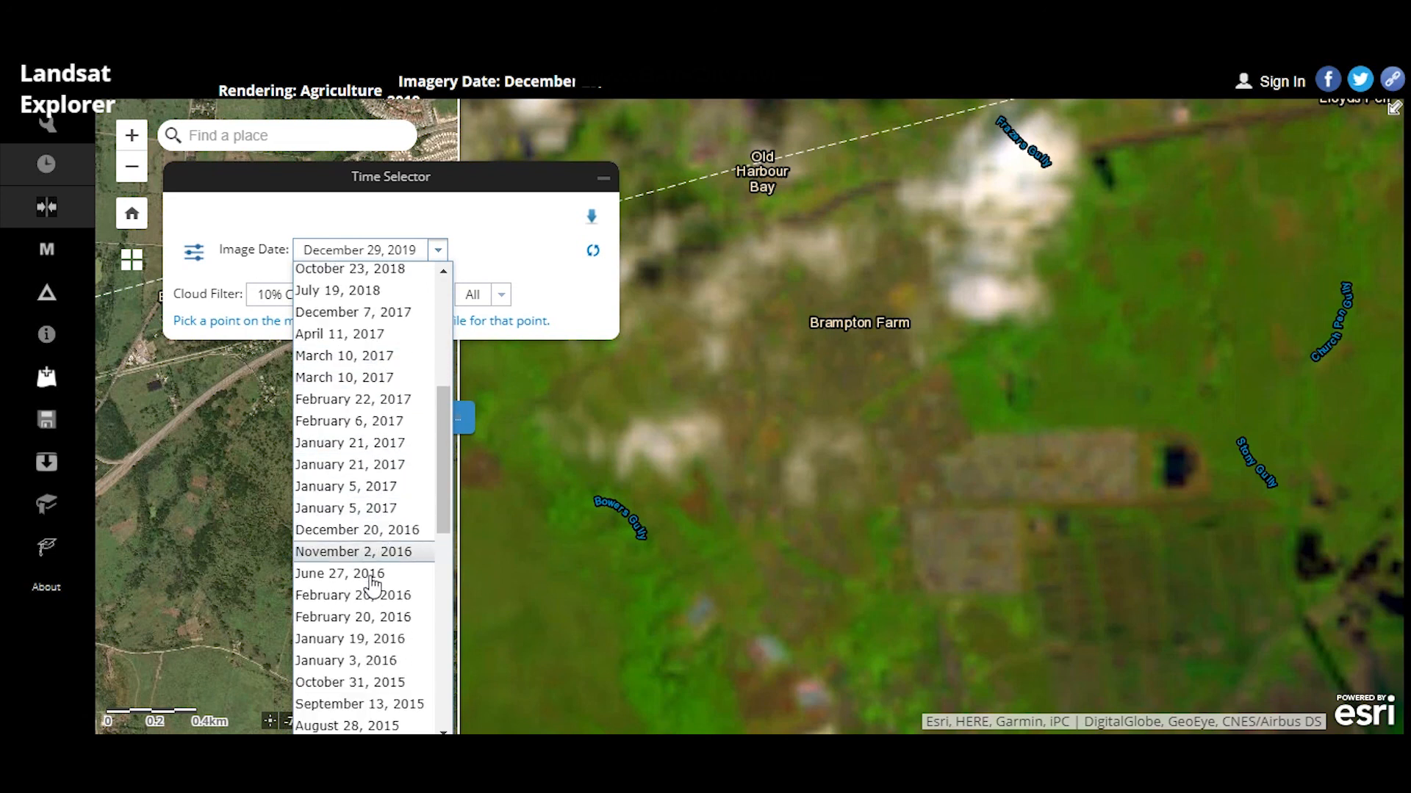
scroll(371, 581, down, 6)
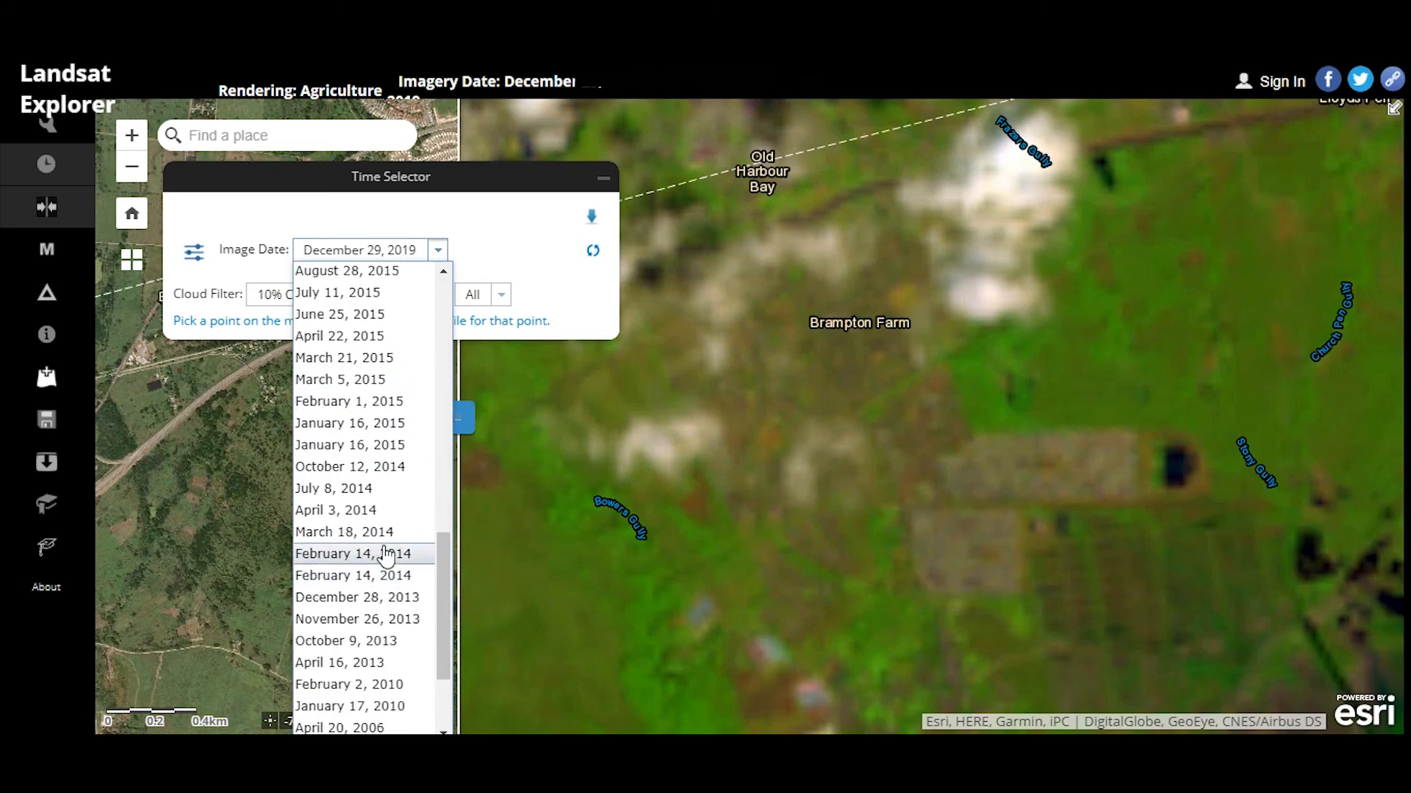
click(373, 469)
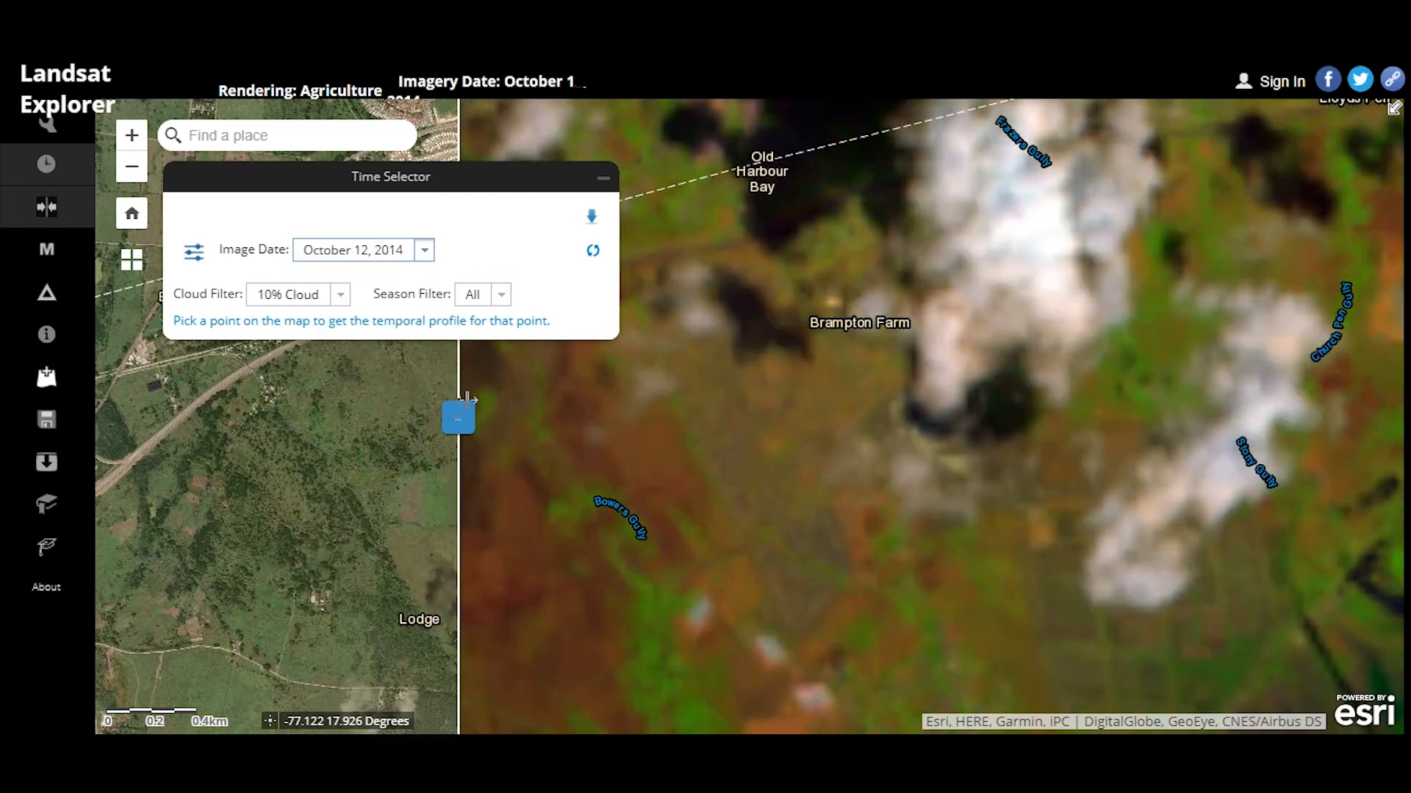
drag(460, 421, 168, 377)
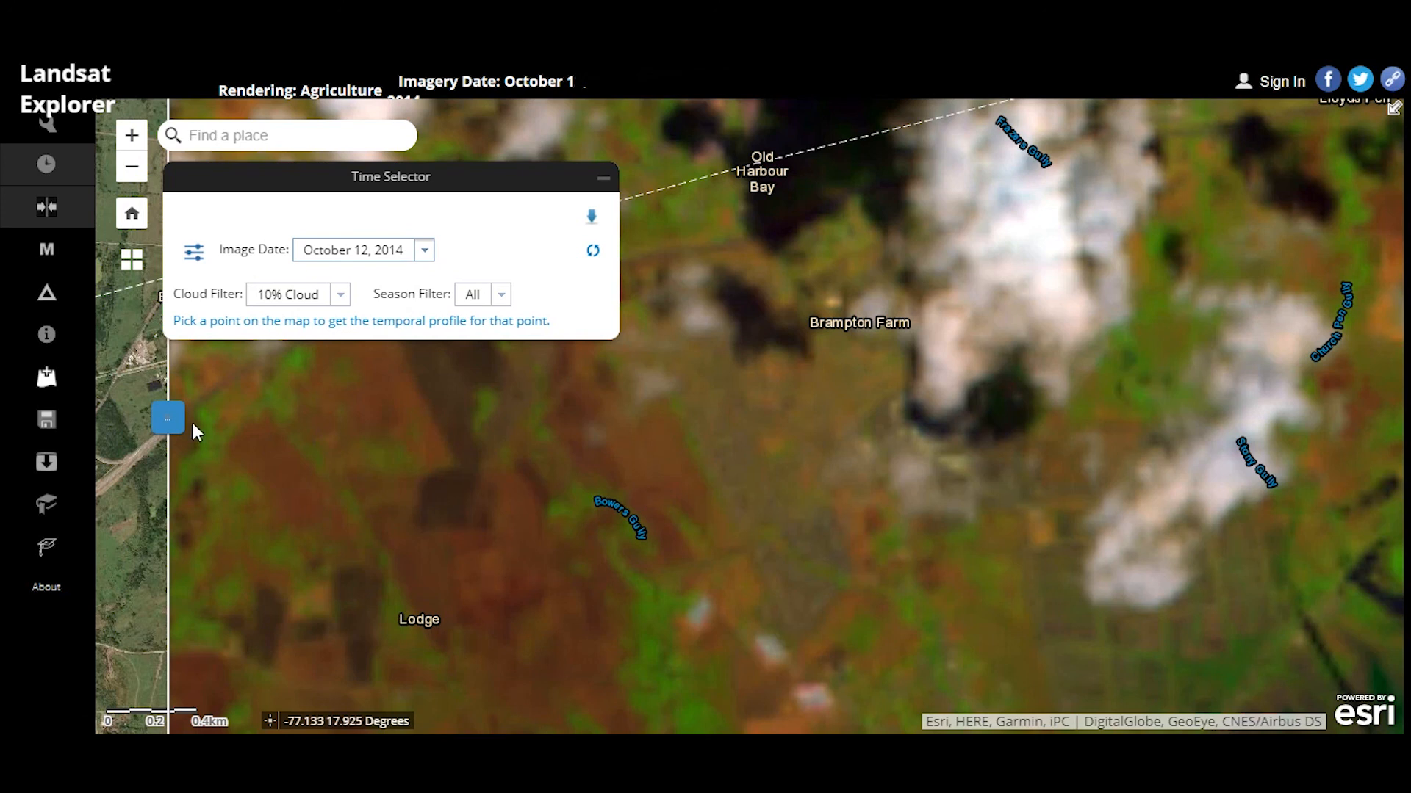
drag(167, 417, 393, 419)
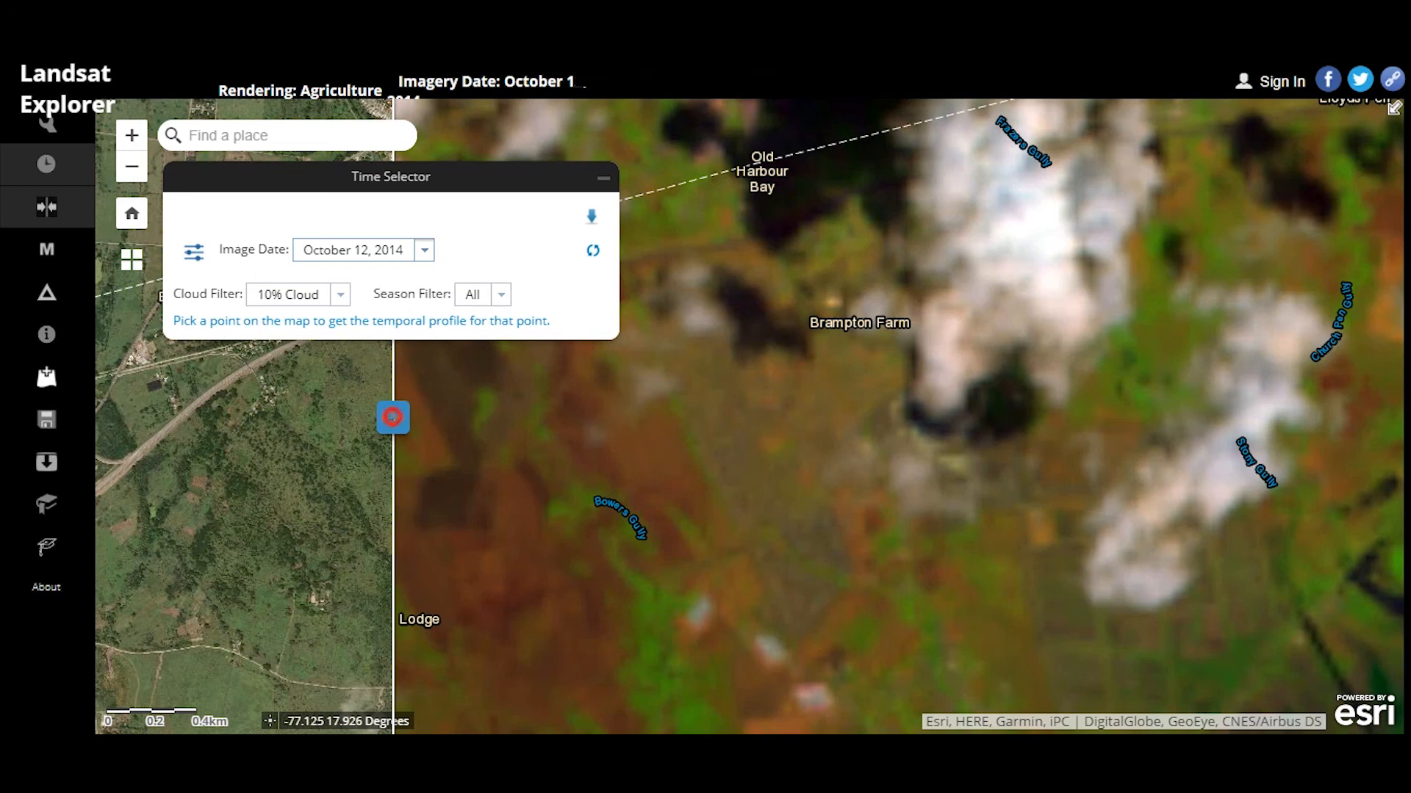
- Generate the temporal profile for a point between Bowers Gully and Brampton Farm and inspect its NDVI Vegetation values
drag(393, 418, 292, 417)
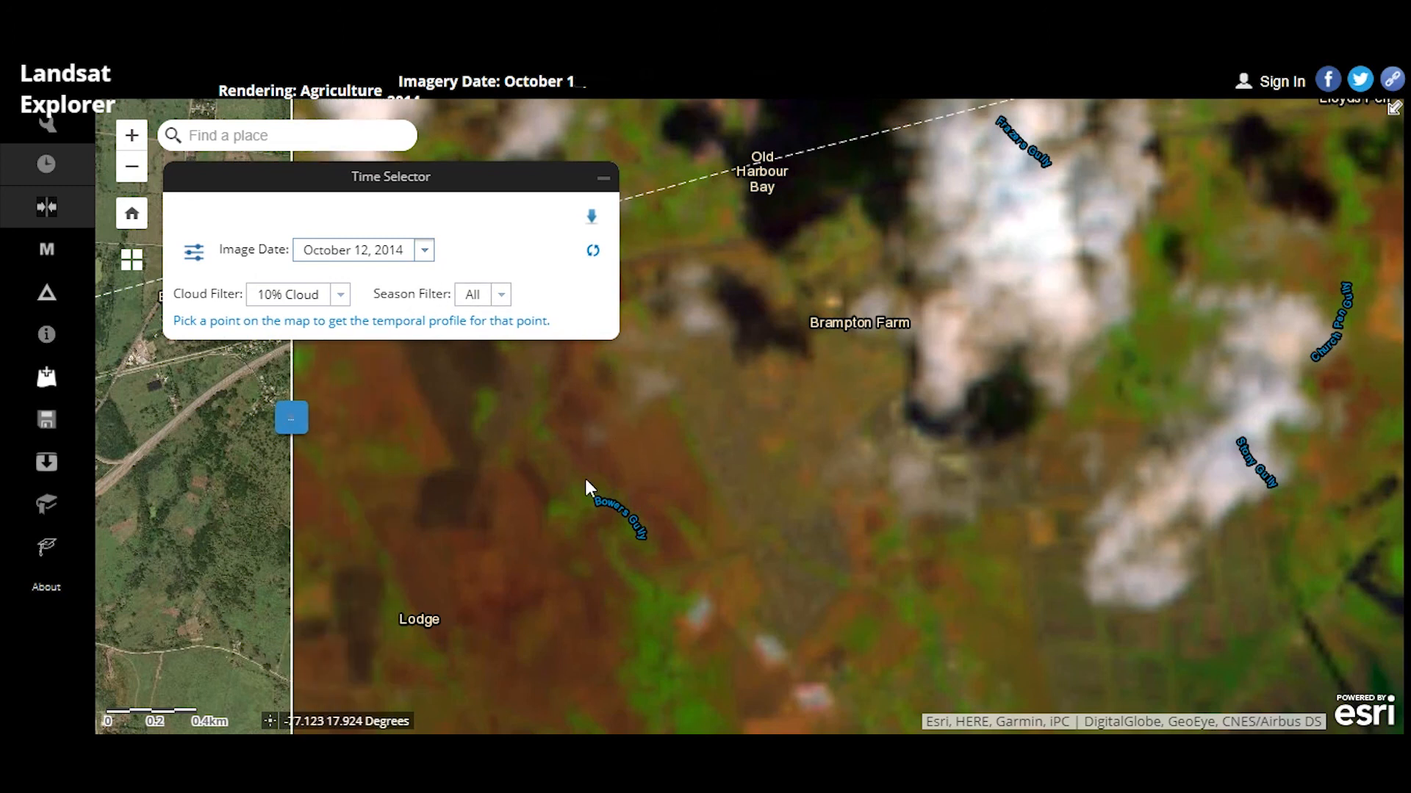
click(649, 439)
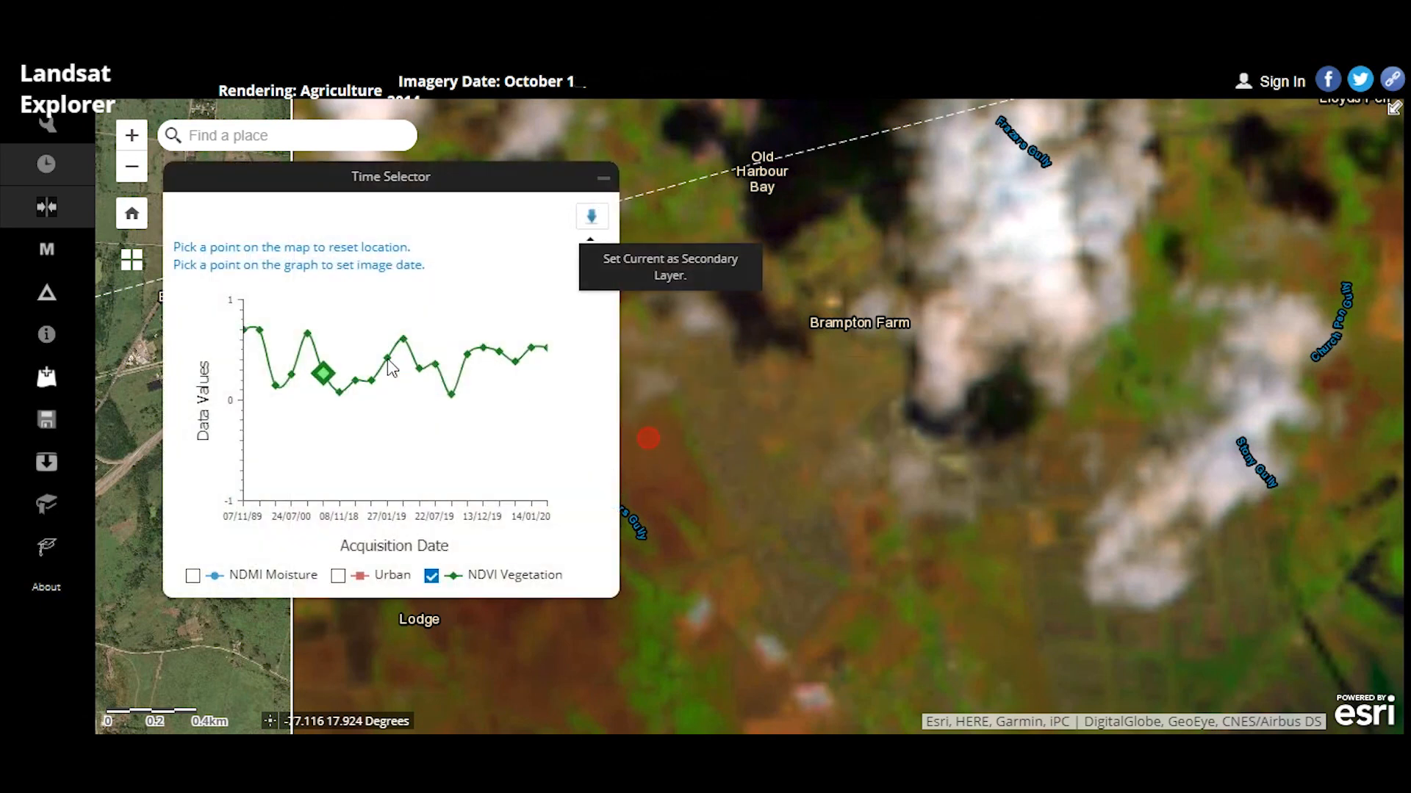
mouse_move(384, 372)
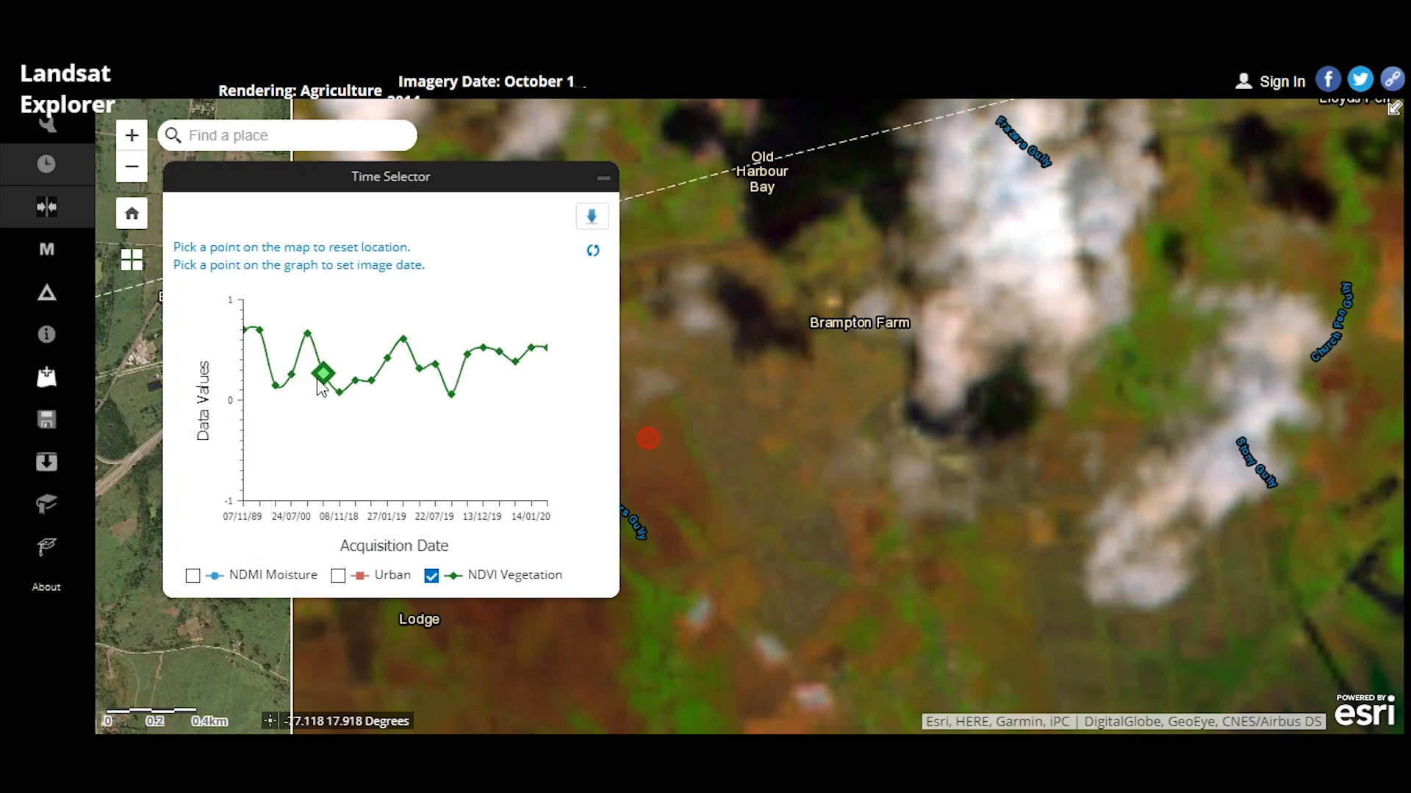
mouse_move(321, 376)
- Plot the Urban series briefly, replace it with NDMI Moisture, and compare the moisture points with NDVI Vegetation
click(338, 577)
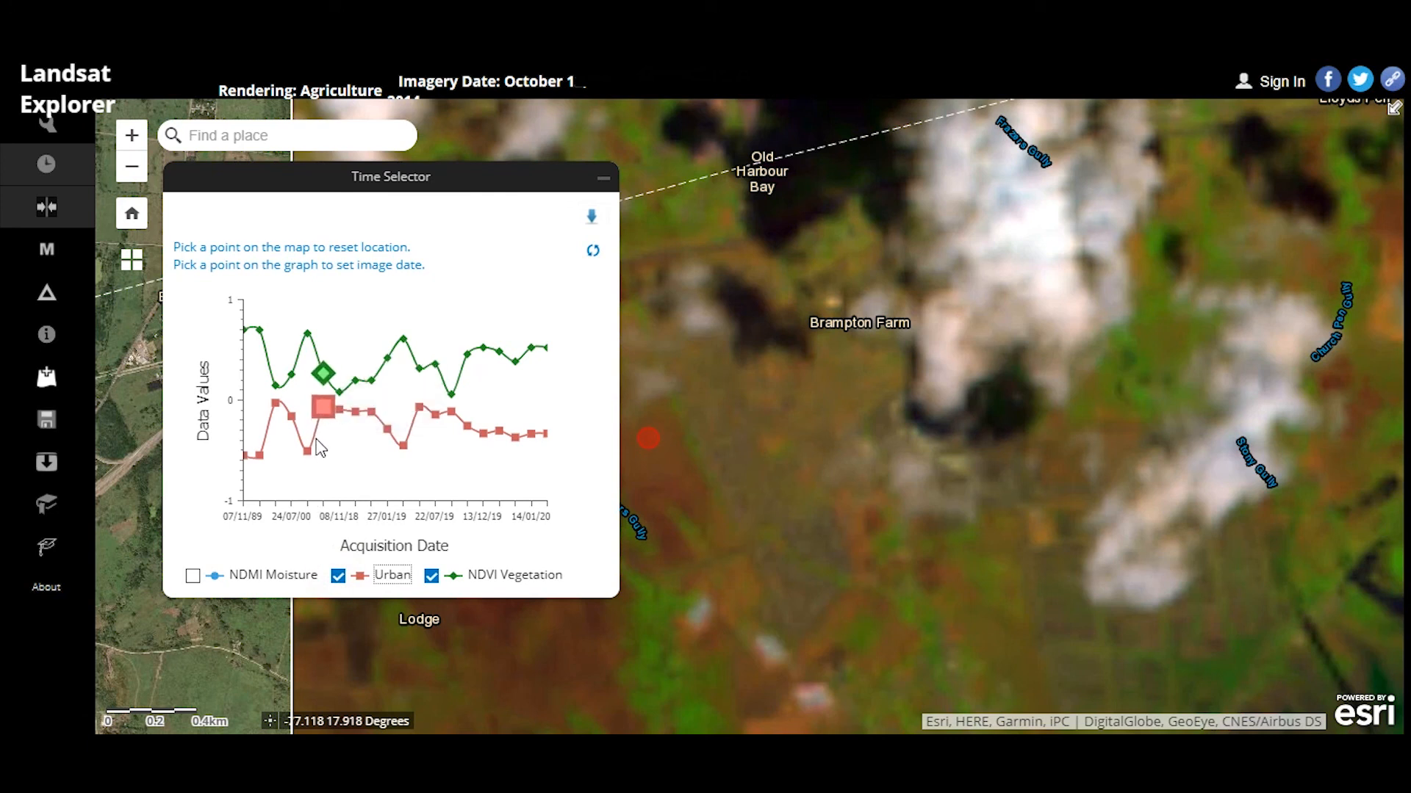
click(338, 576)
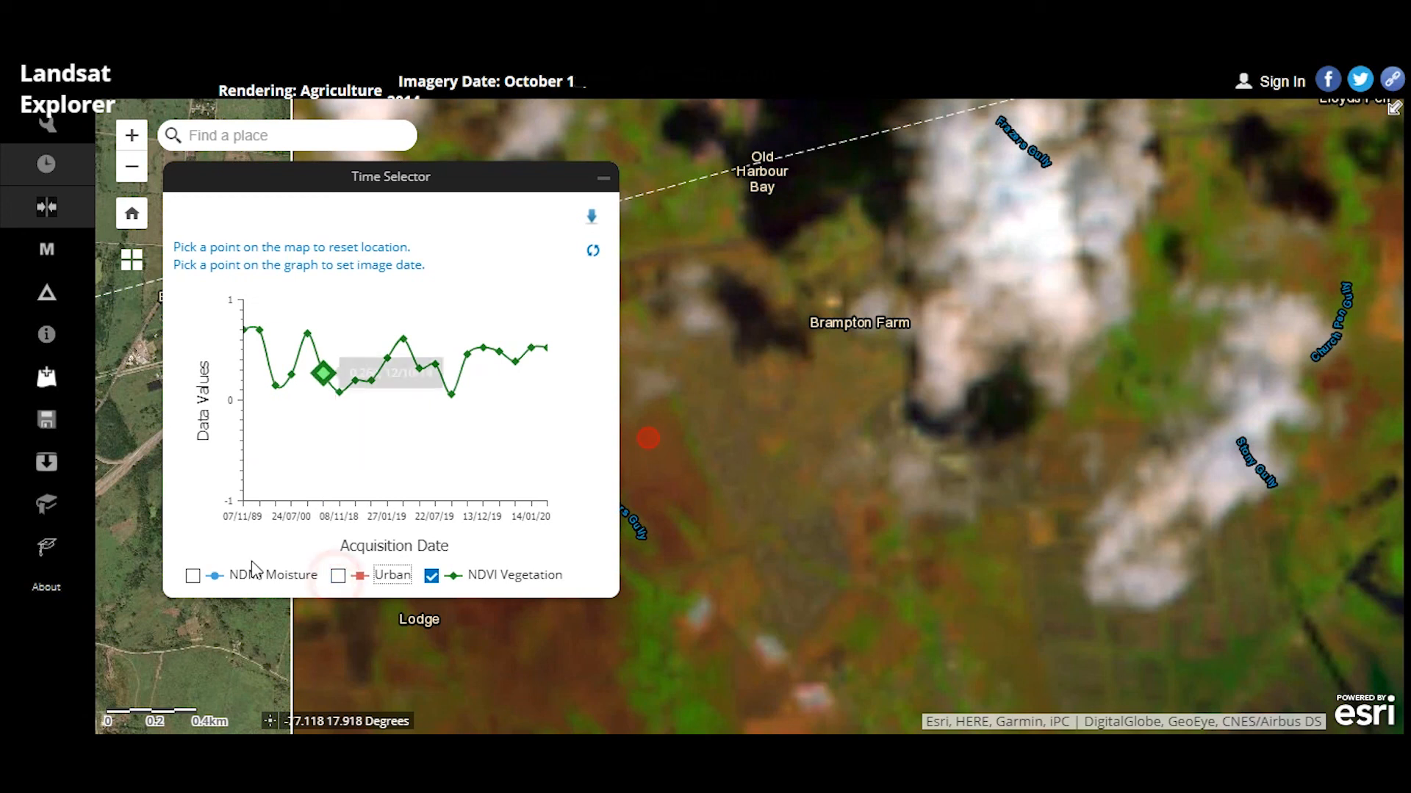
click(194, 576)
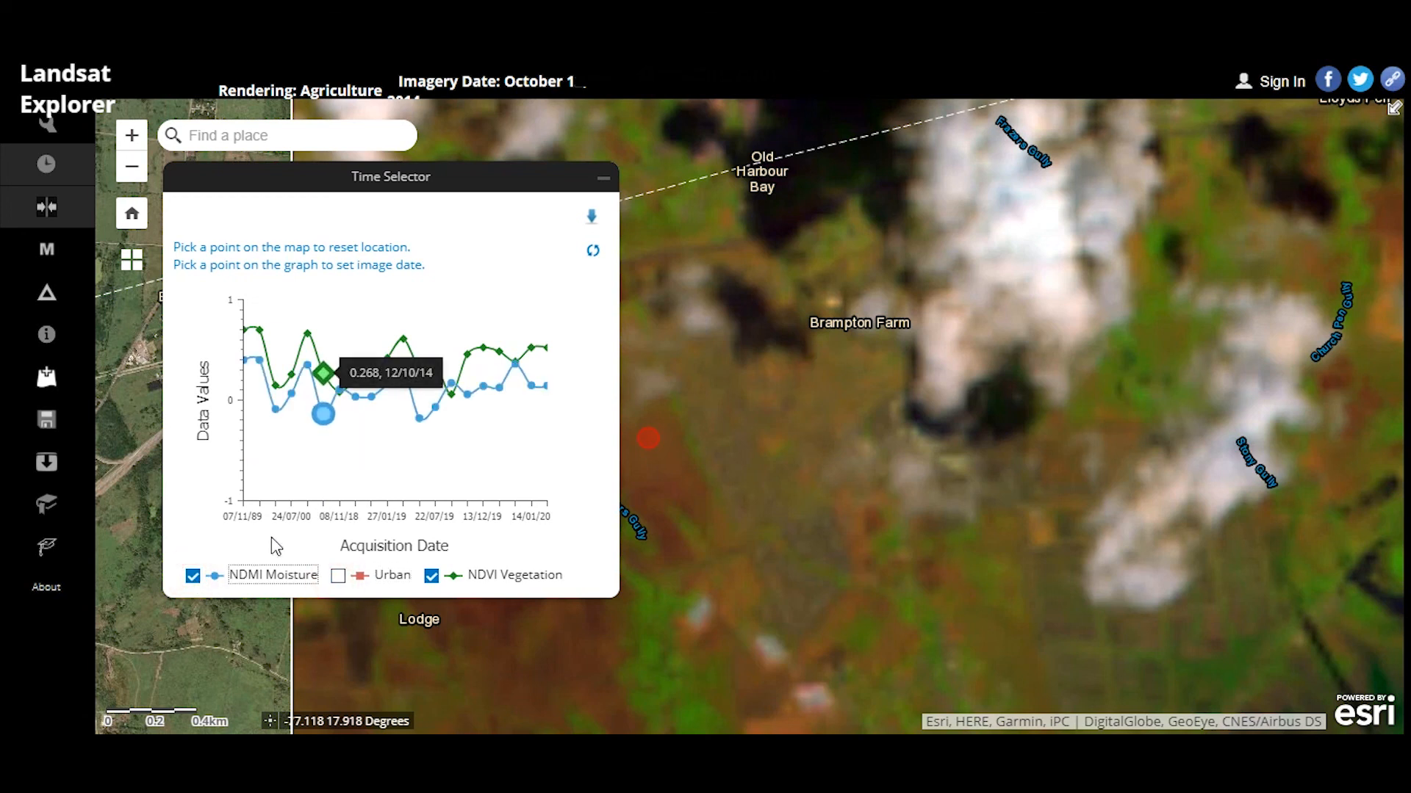
click(324, 414)
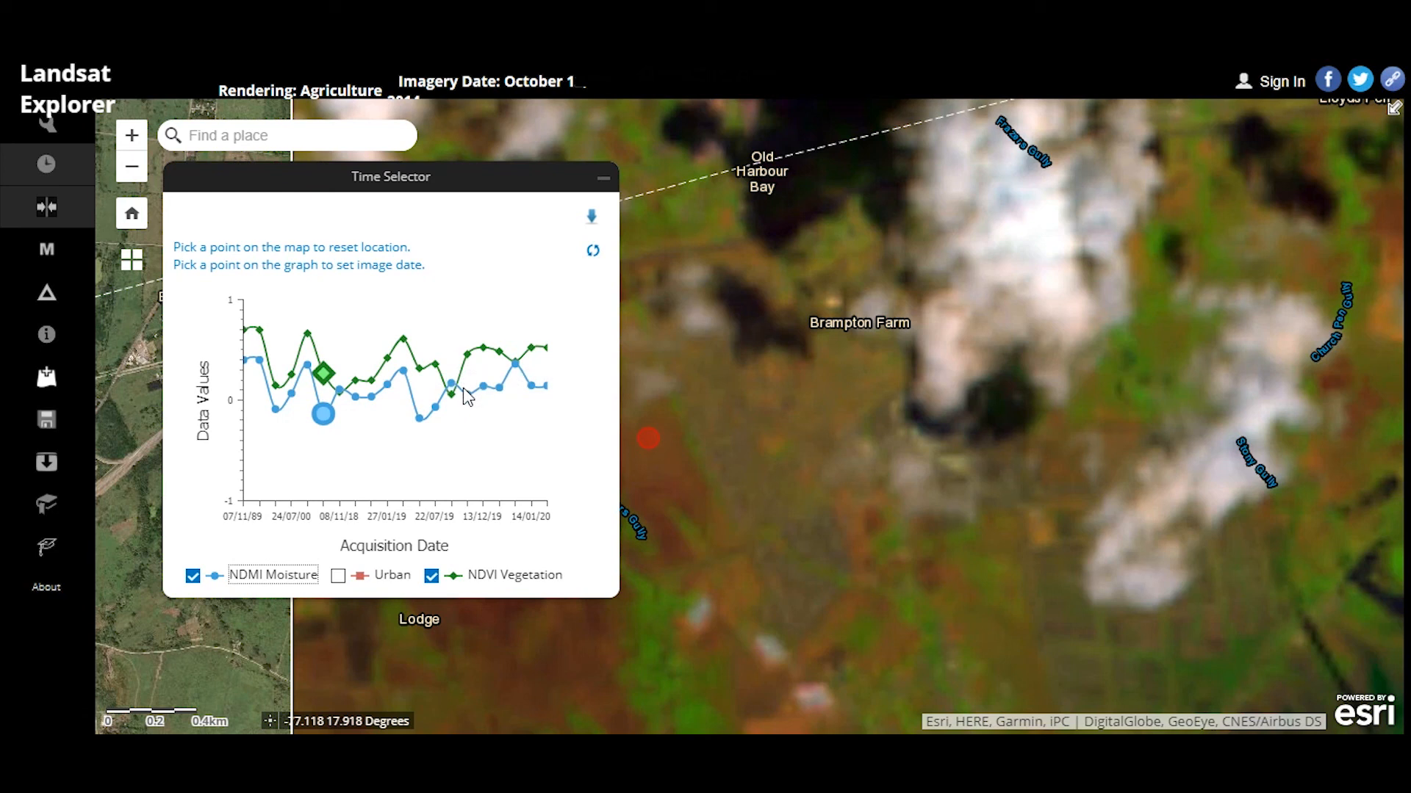
mouse_move(457, 393)
click(451, 384)
mouse_move(454, 400)
- Hide NDVI Vegetation and NDMI Moisture in the profile graph and show only the Urban series
click(432, 575)
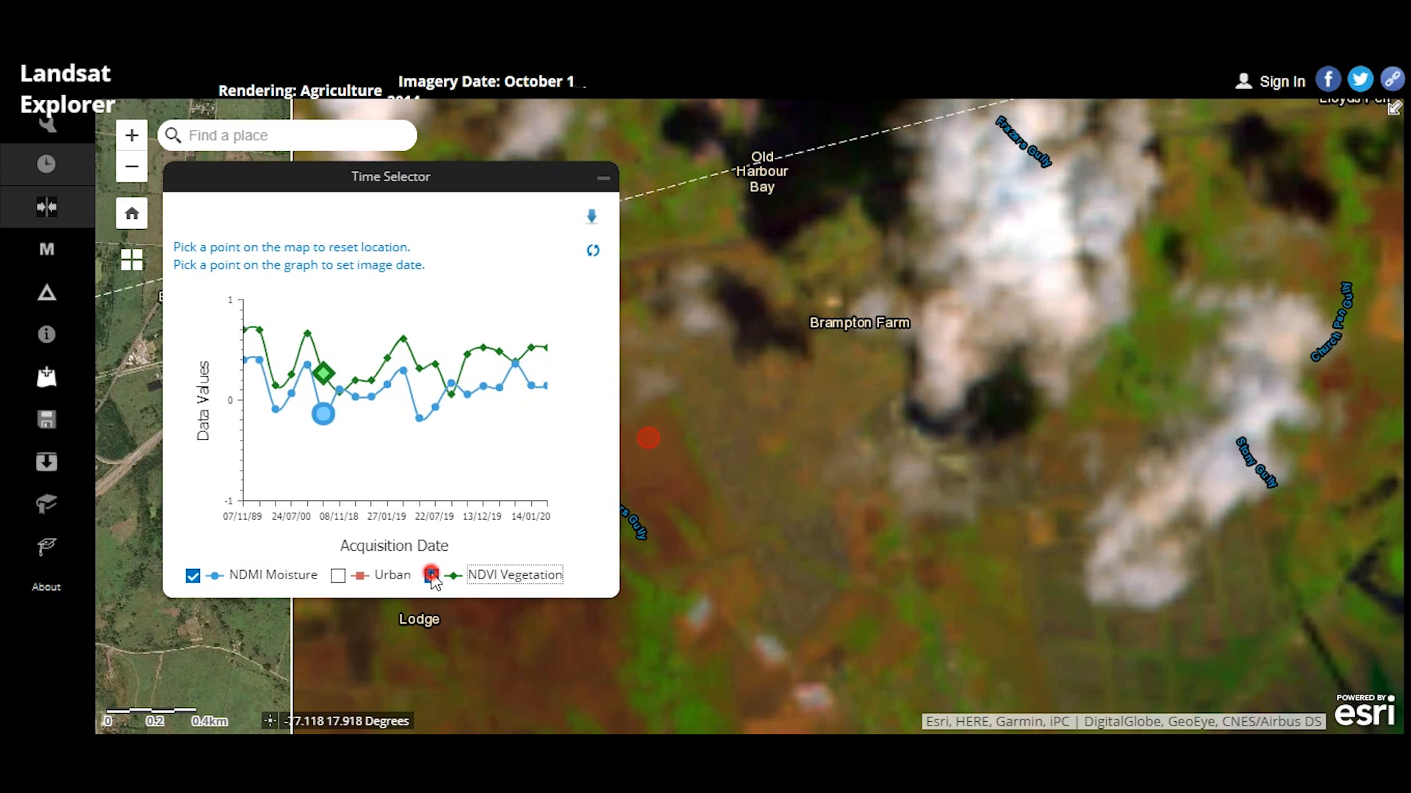
click(193, 575)
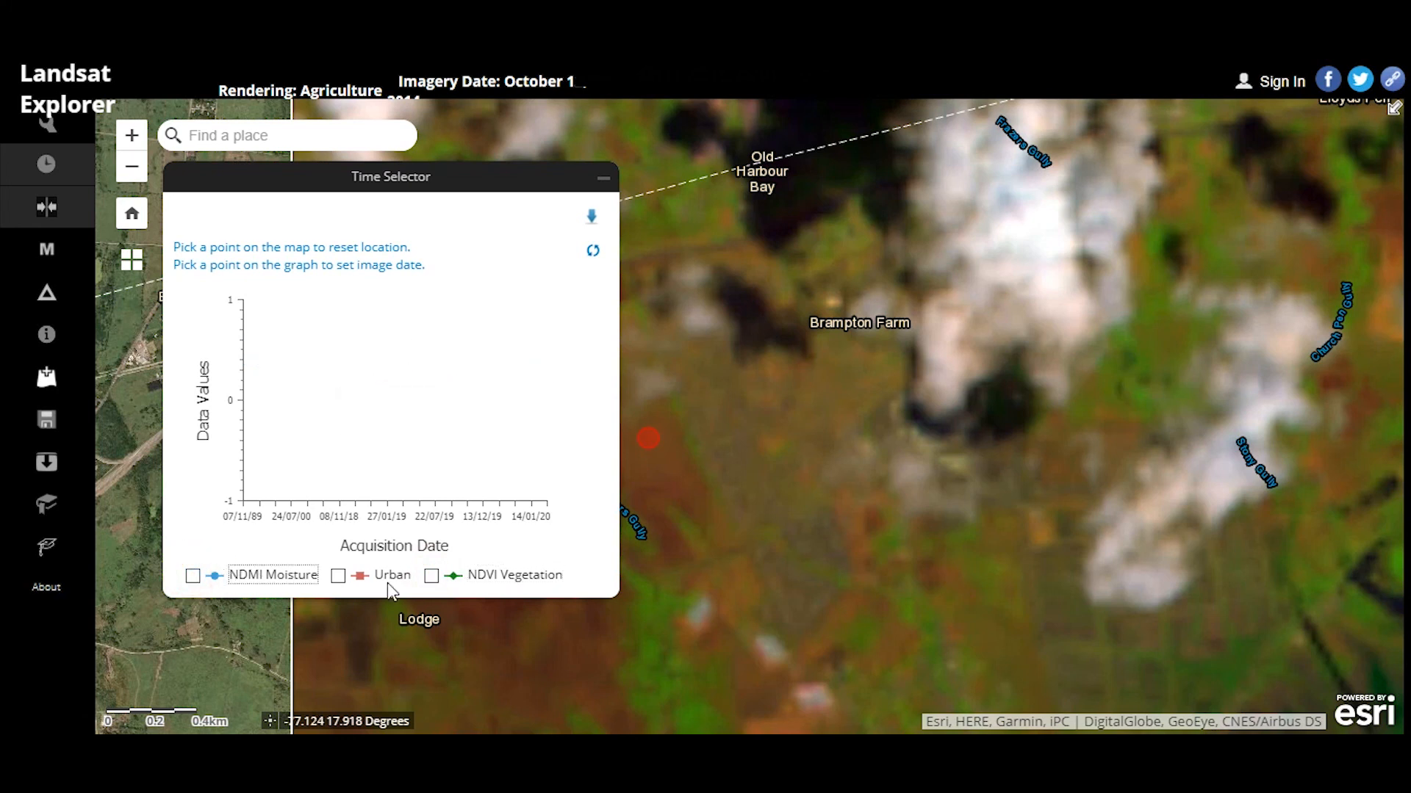
click(338, 576)
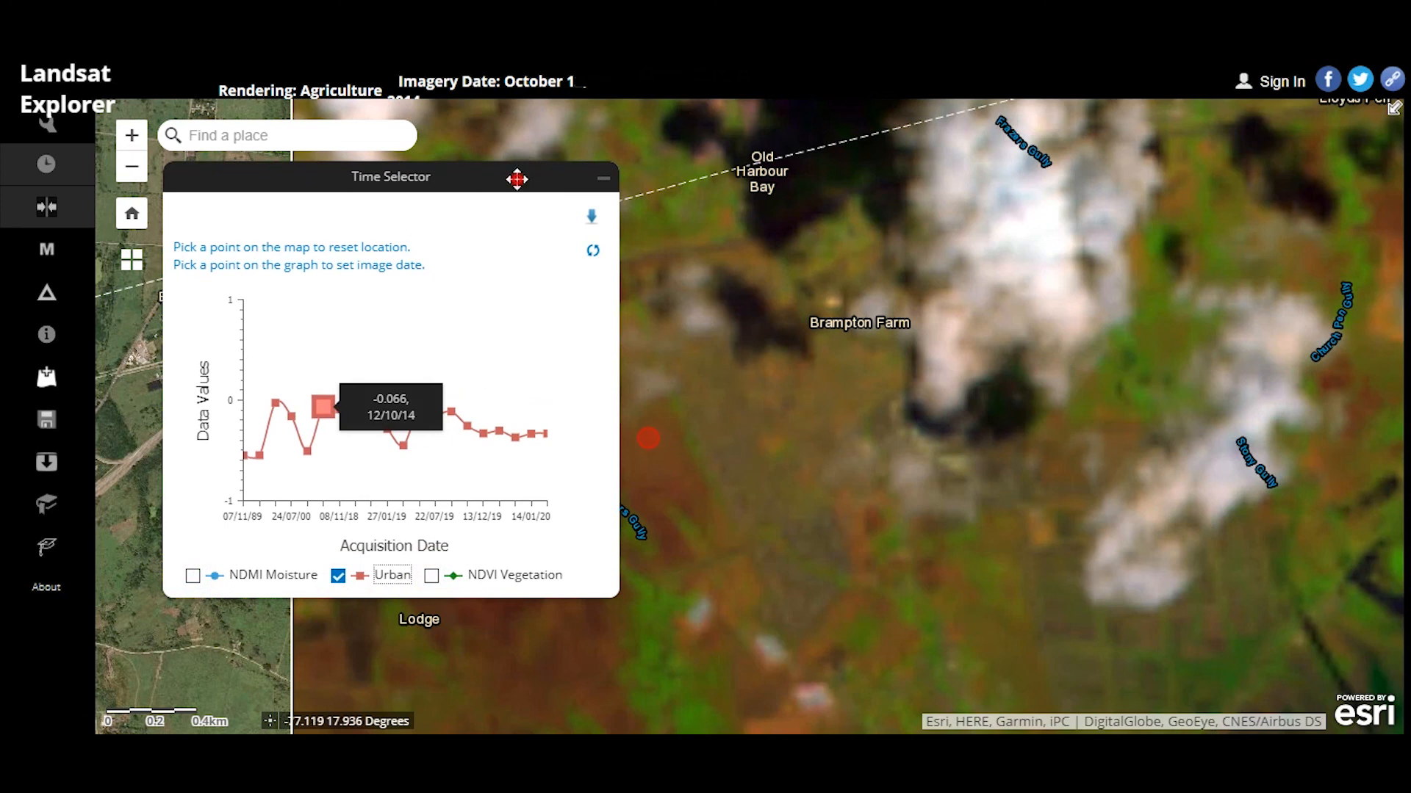
- Move the Time Selector off the Rodons and Lodge area and add NDMI Moisture to the Urban graph
drag(517, 179, 1385, 150)
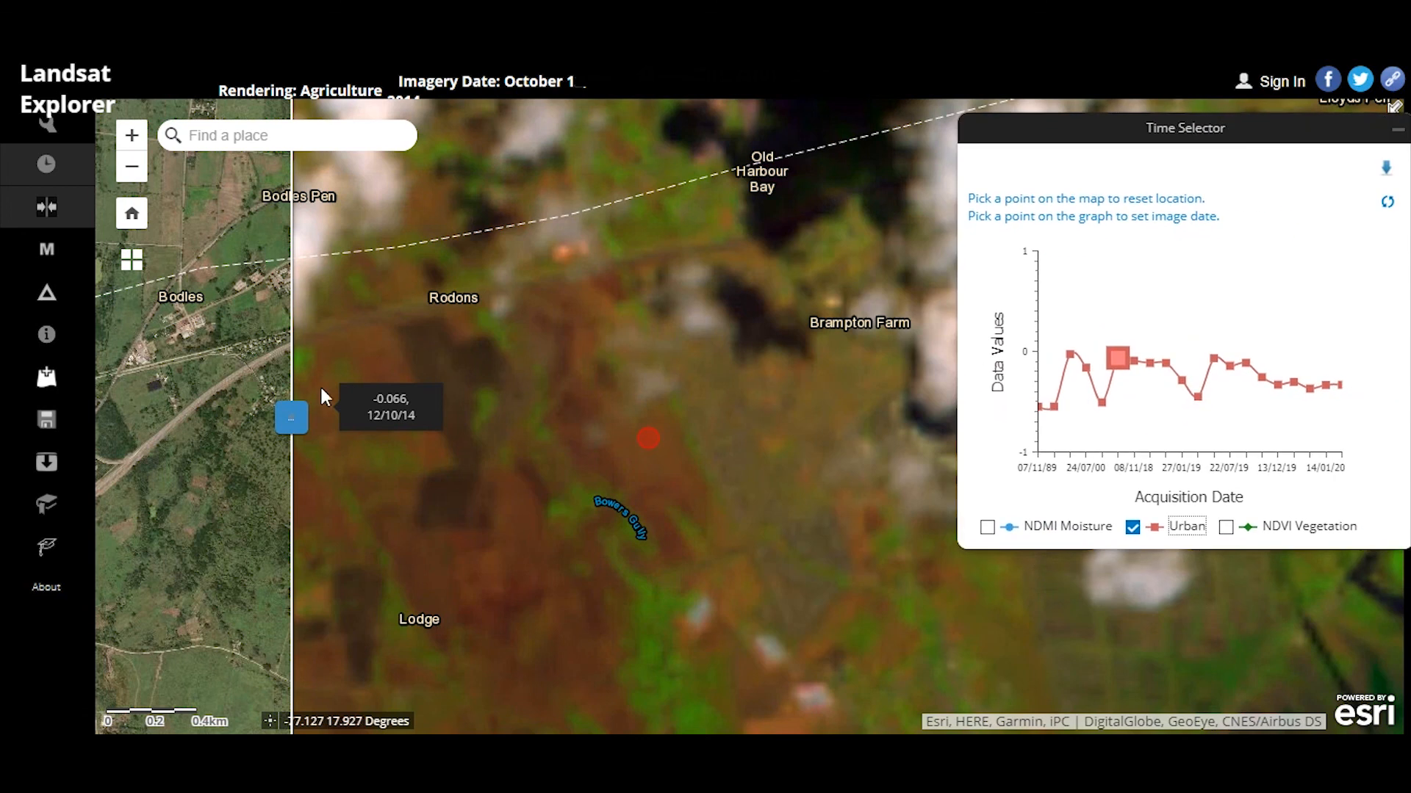
mouse_move(291, 416)
mouse_down()
mouse_move(797, 416)
mouse_move(363, 386)
mouse_move(292, 397)
mouse_up()
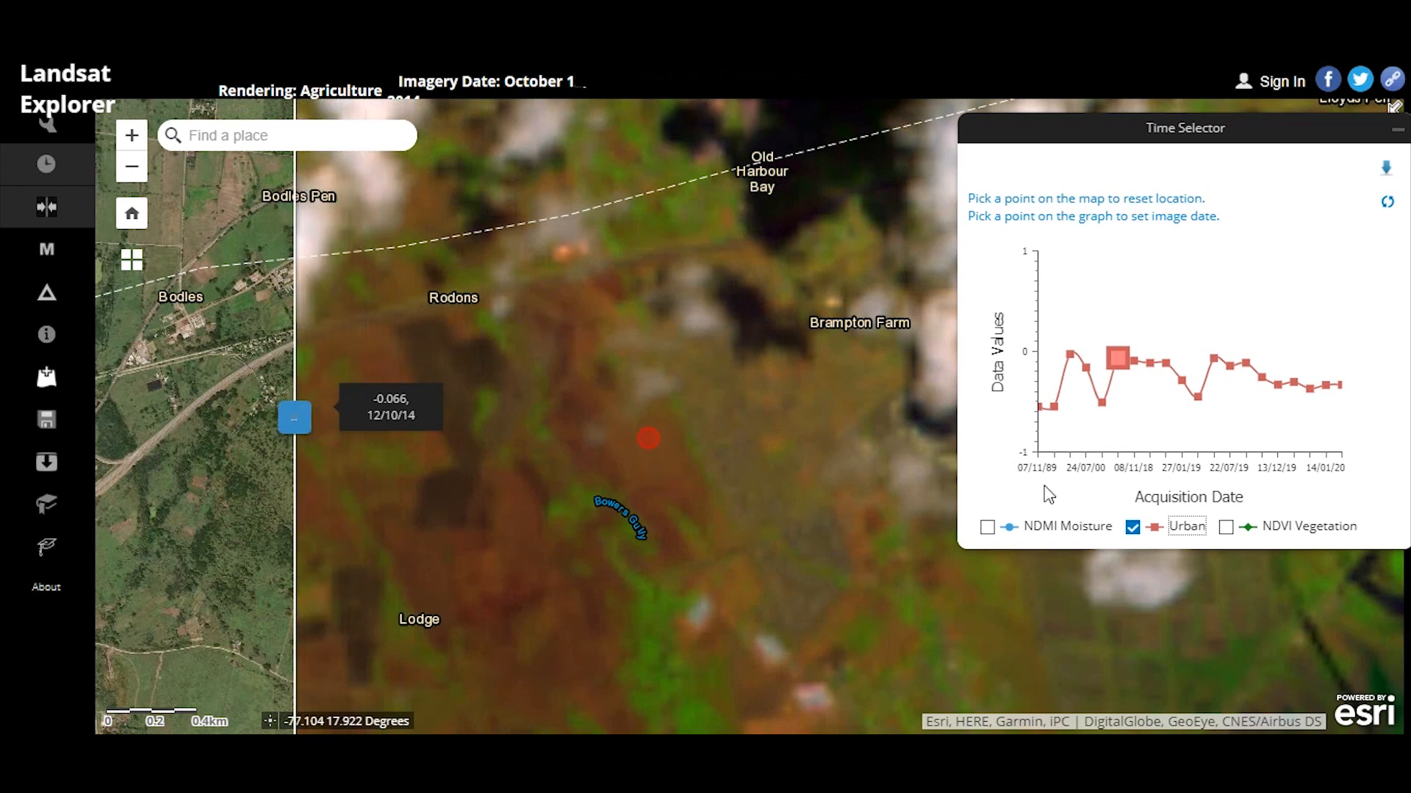
click(987, 529)
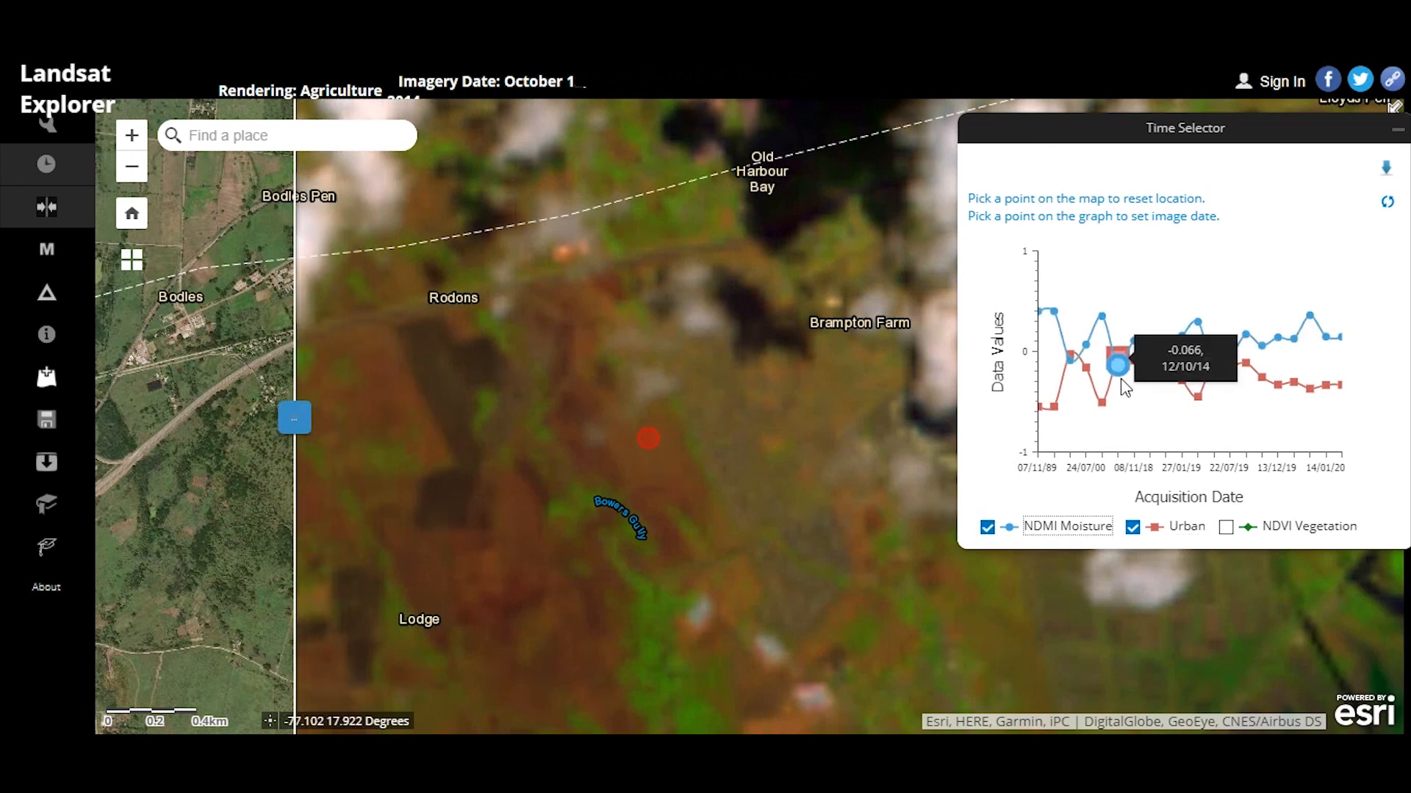